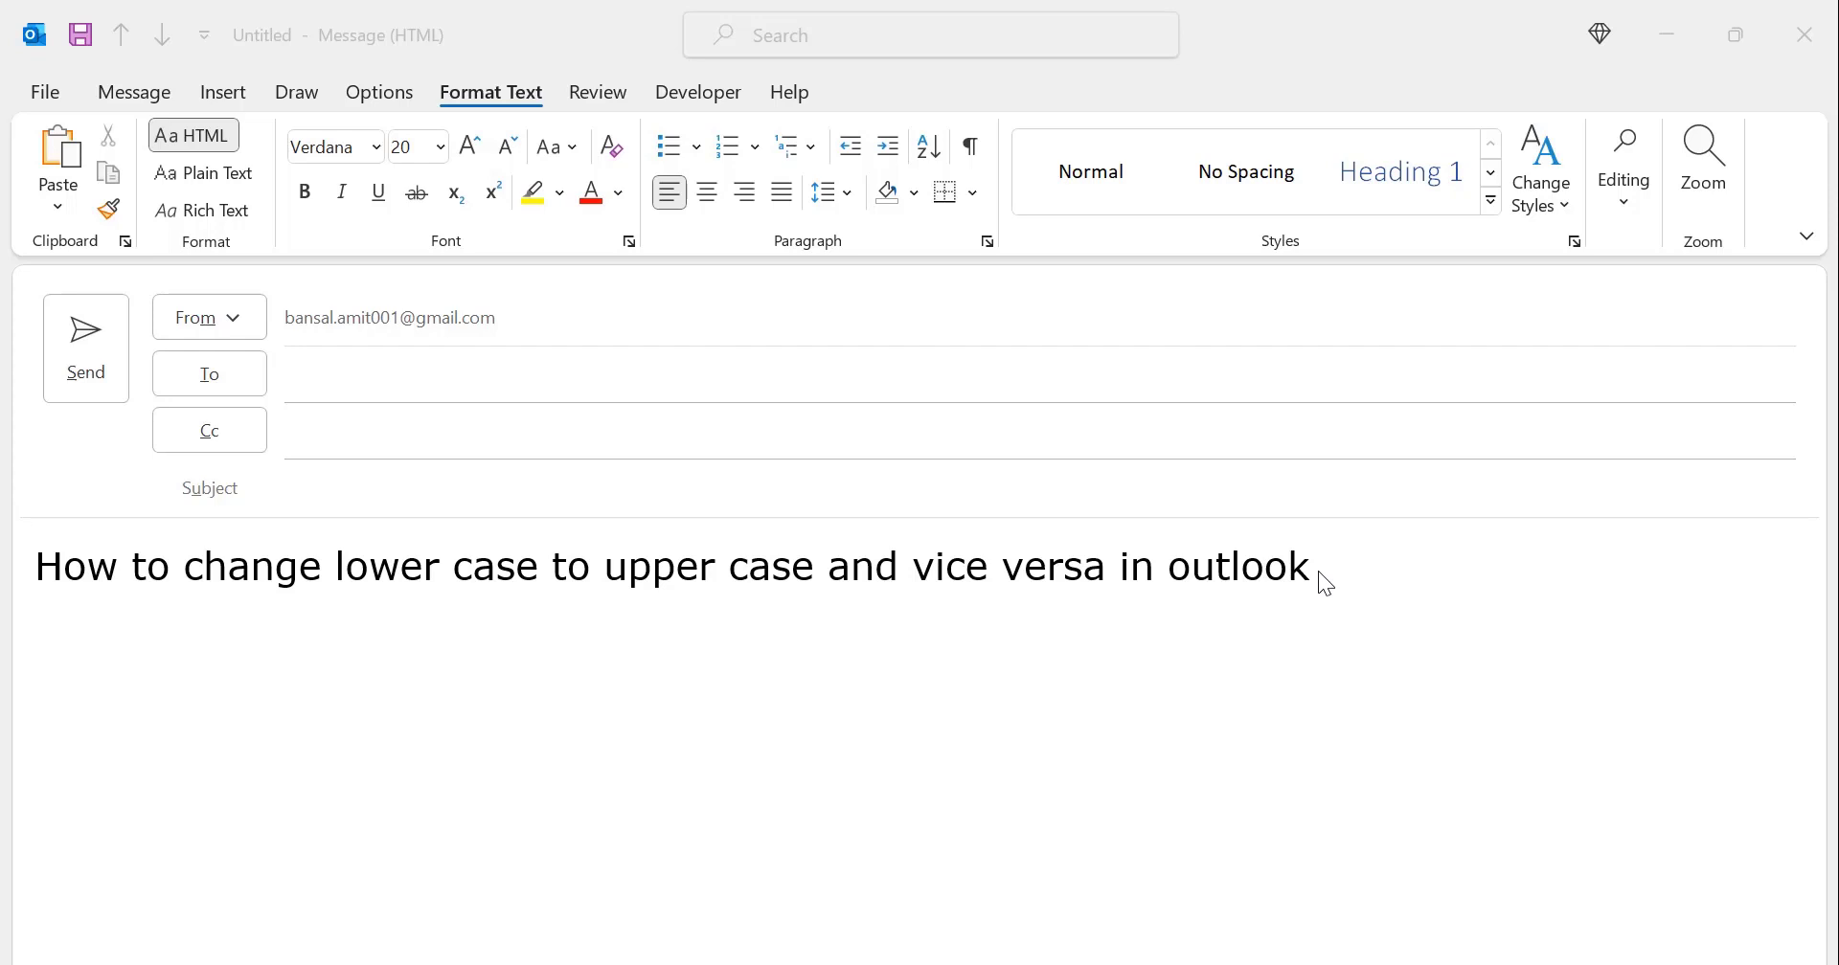
Step: Select all the text in the message body and change it to uppercase
{"action": "left_click", "coordinate": [34, 565]}
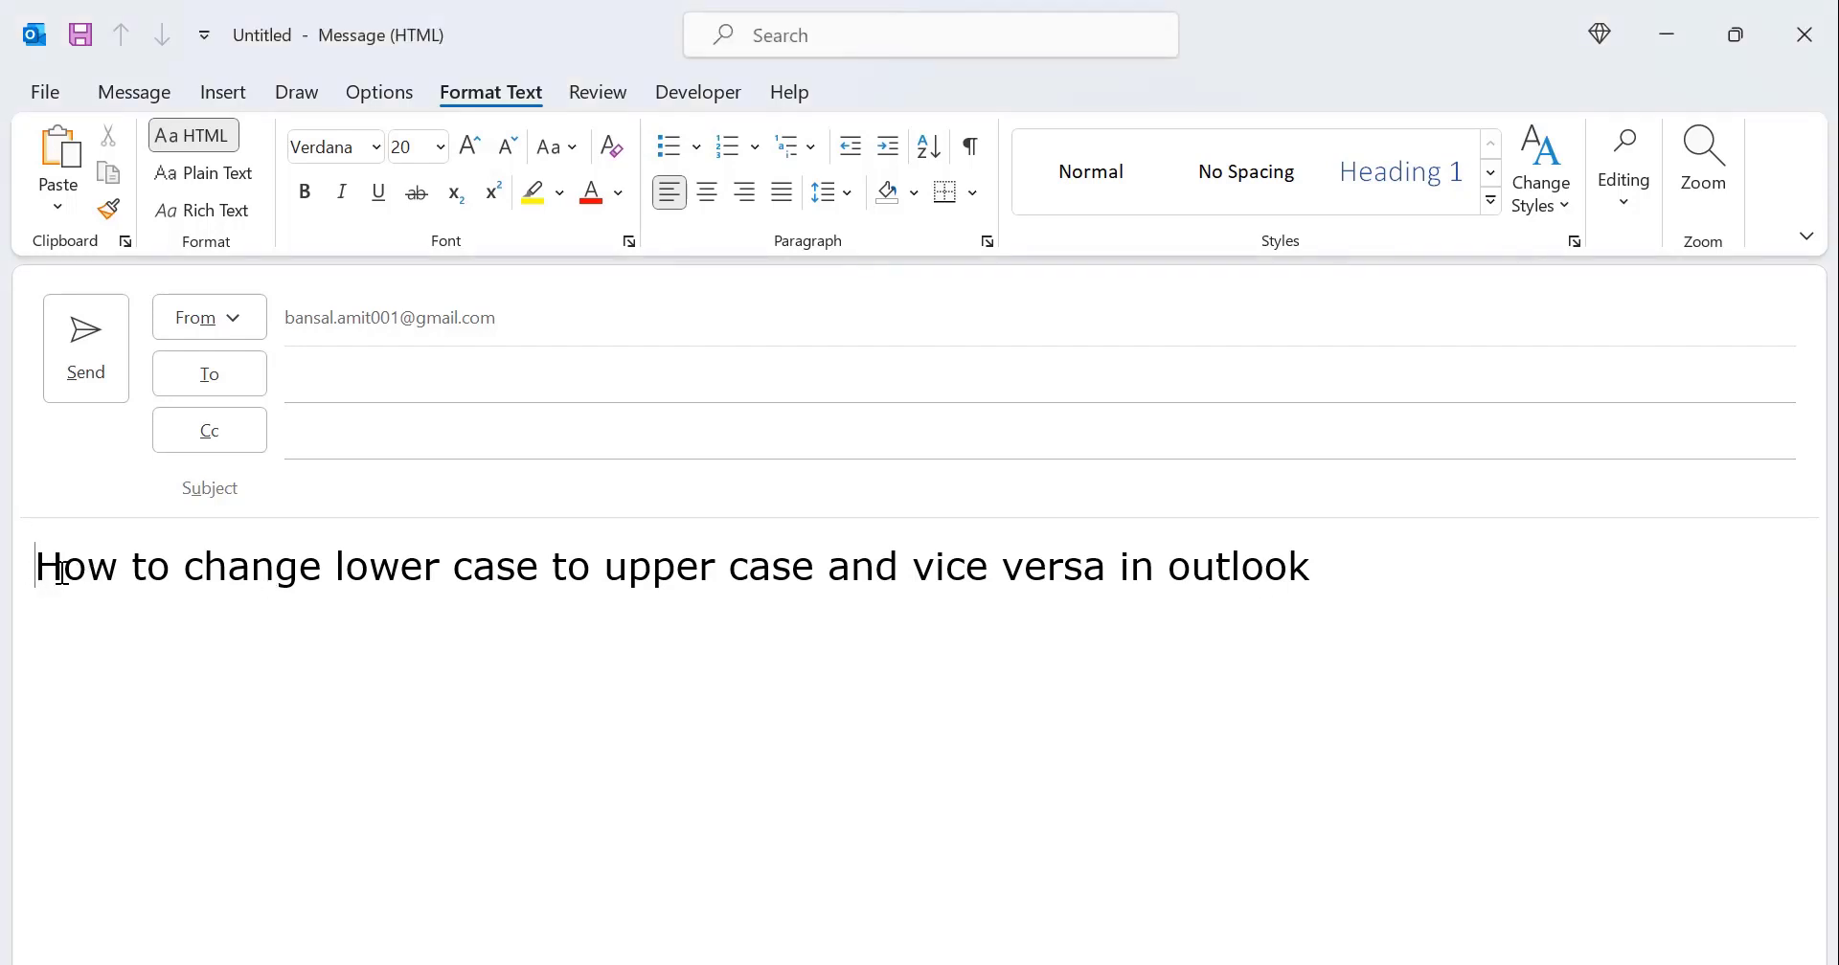
{"action": "left_click_drag", "start_coordinate": [60, 572], "coordinate": [1368, 574]}
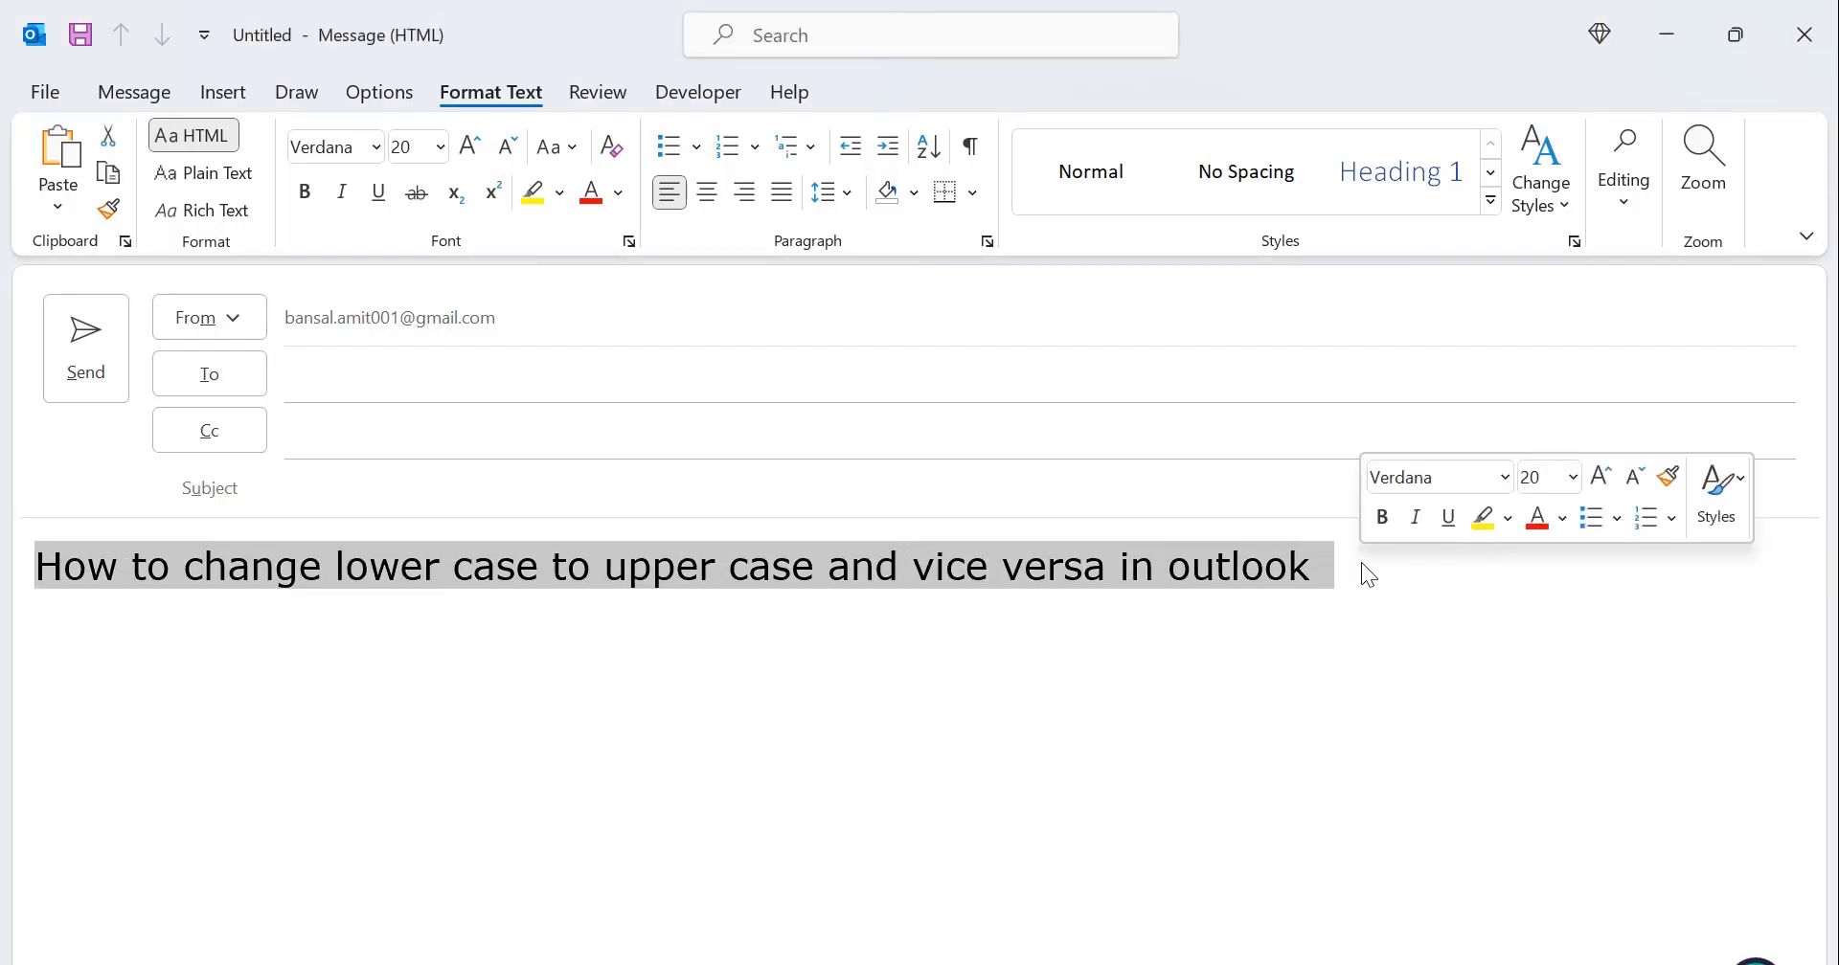
{"action": "left_click", "coordinate": [1063, 677]}
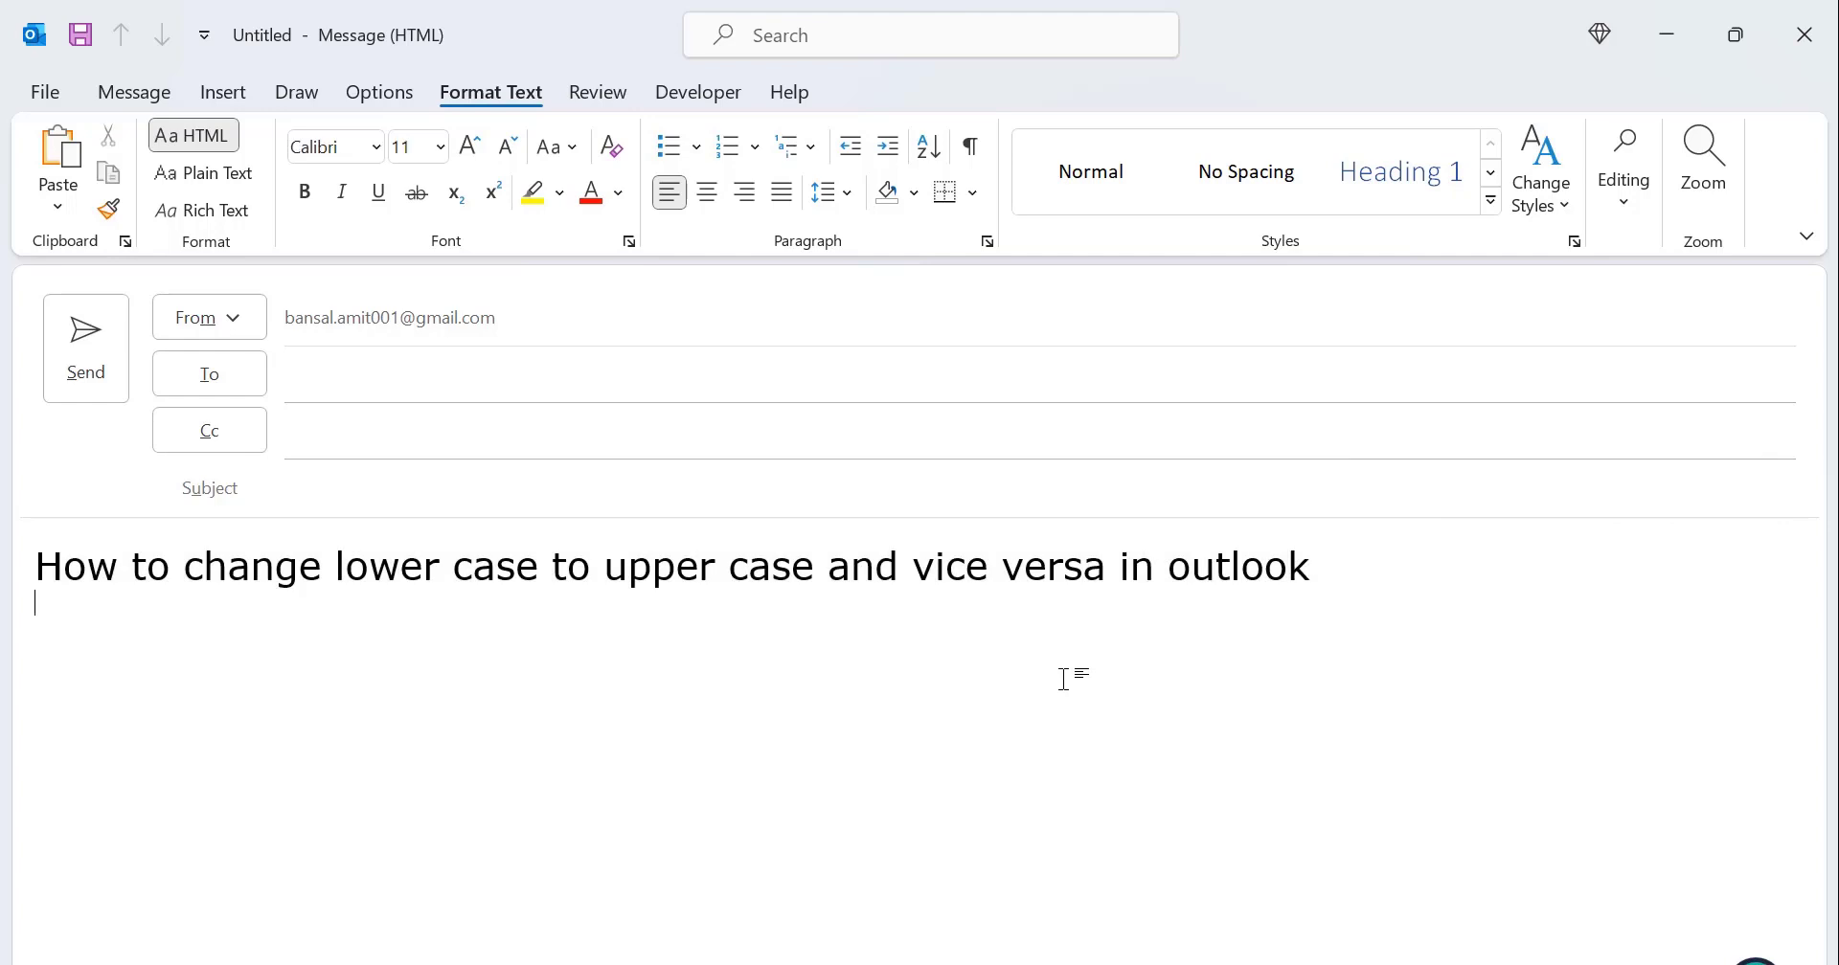
{"action": "key", "text": "ctrl+a"}
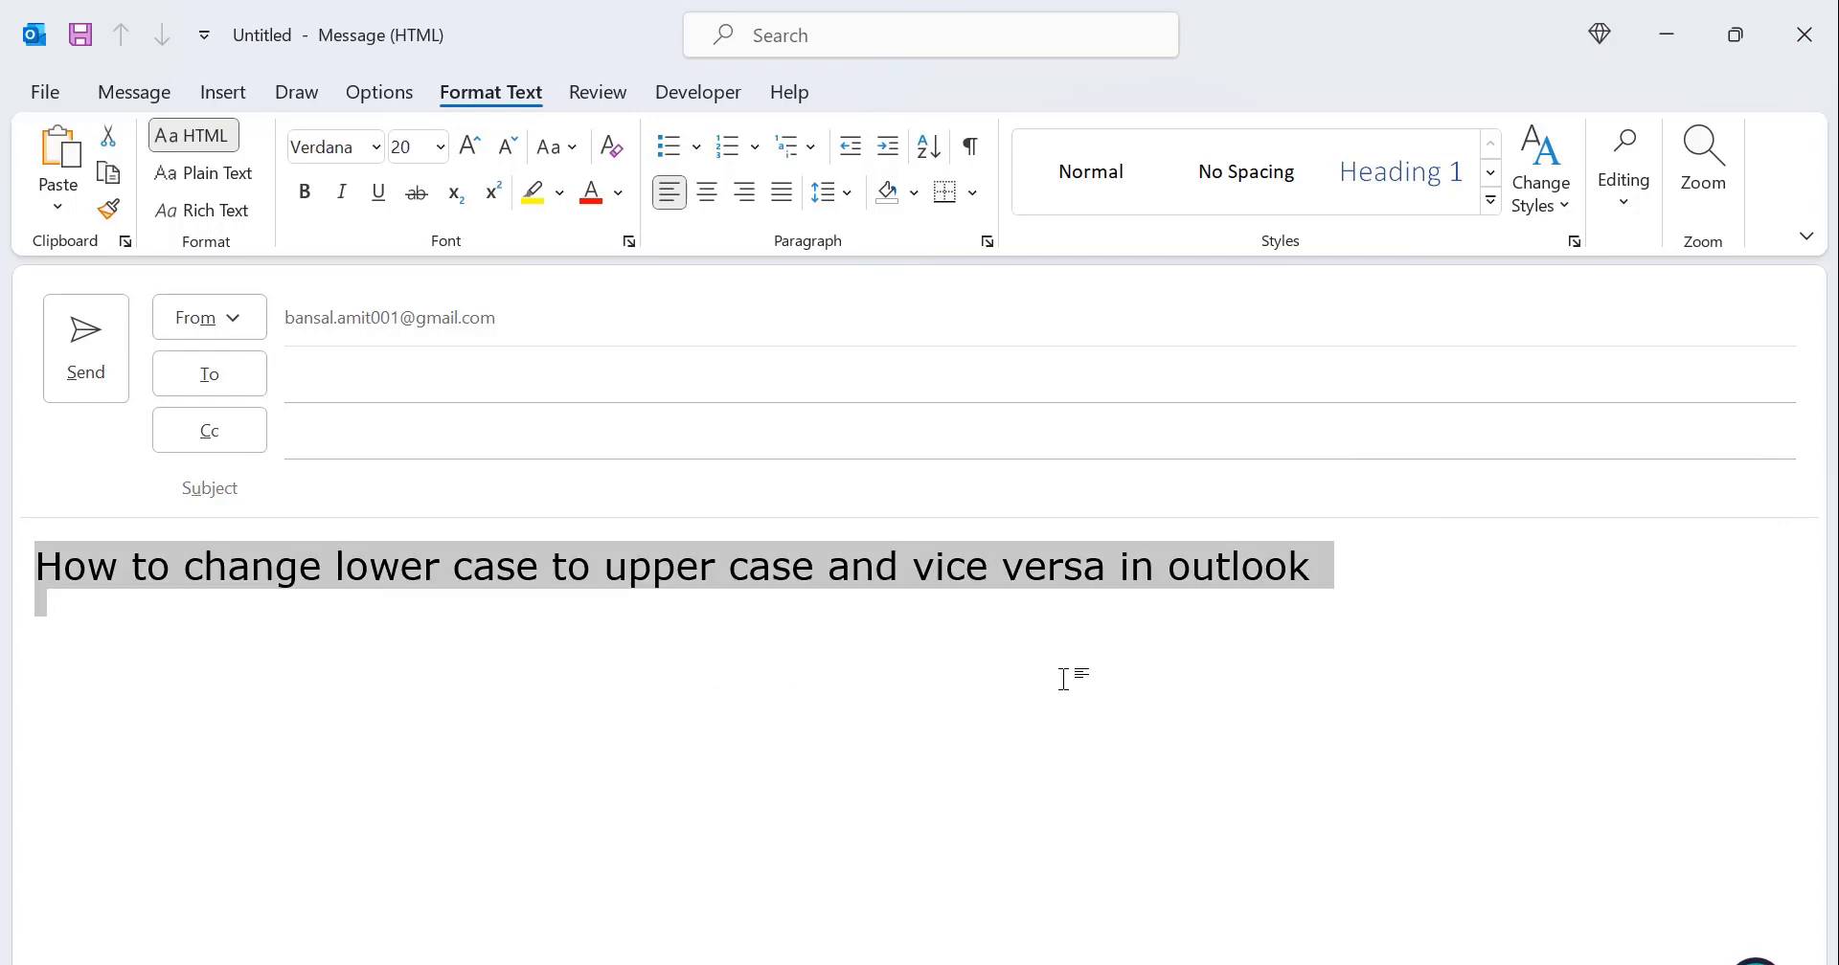
{"action": "key", "text": "shift+F3"}
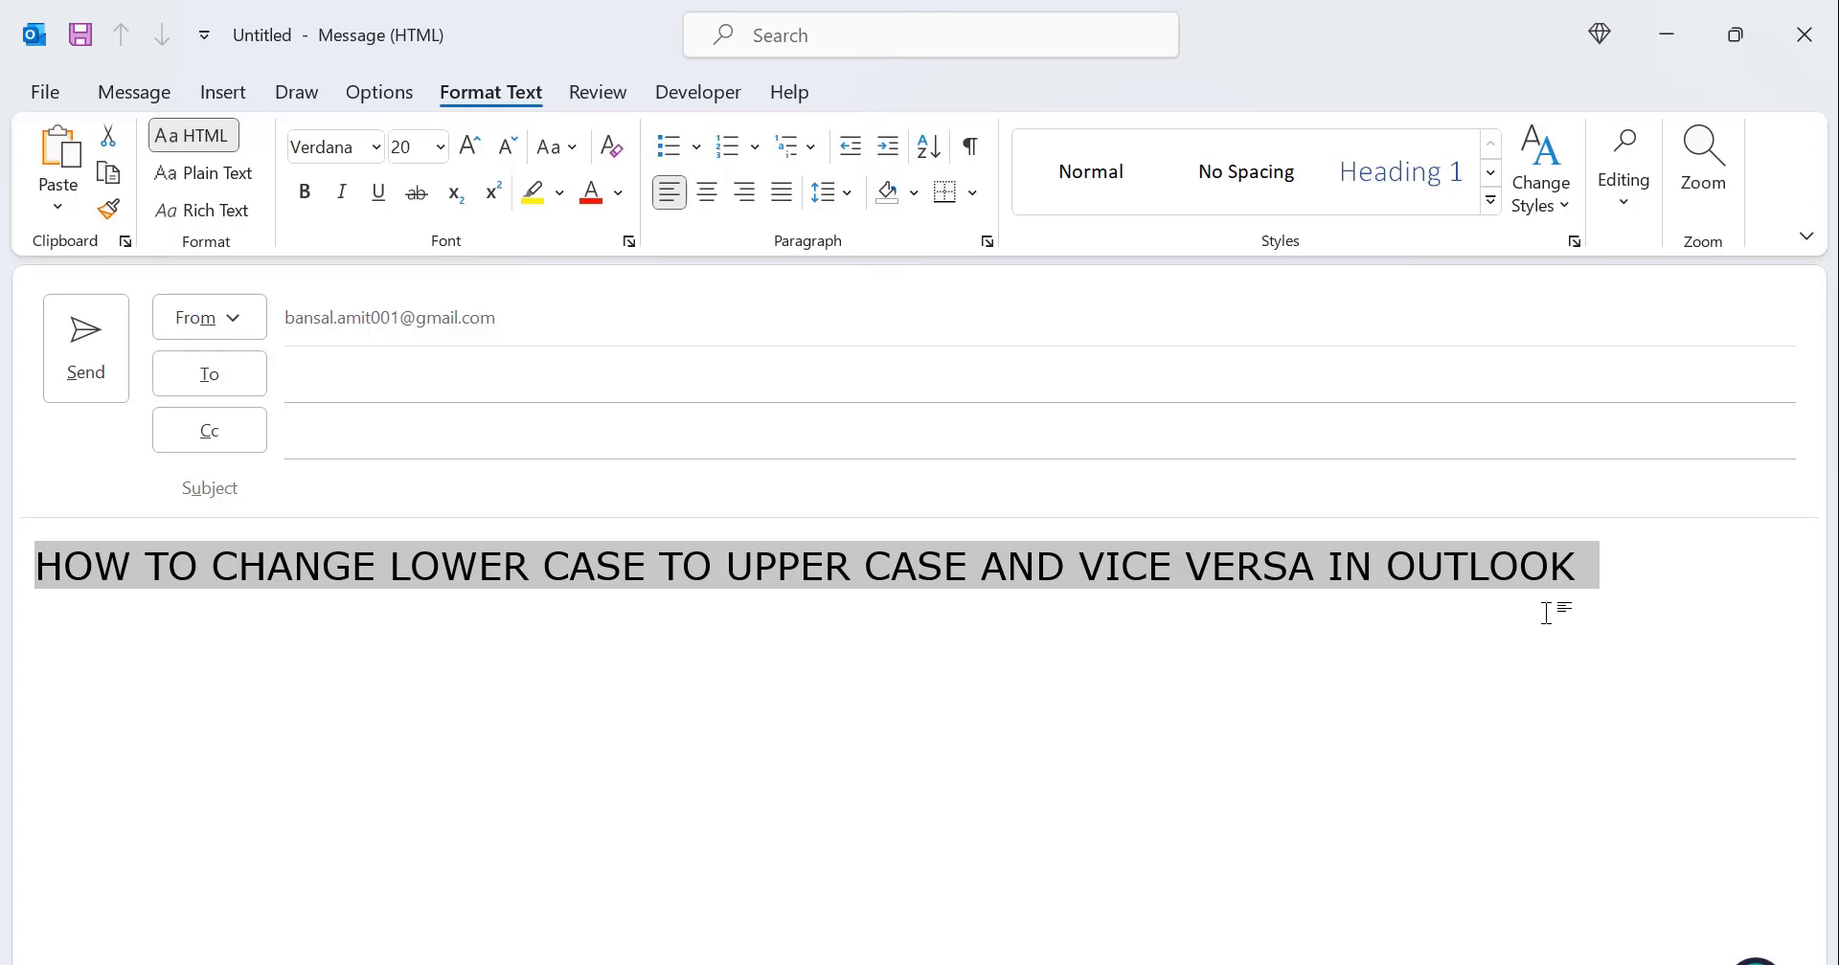
Step: Cycle the selected line's capitalization repeatedly through lowercase, each word capitalized and uppercase, finishing on lowercase
{"action": "key", "text": "shift+F3"}
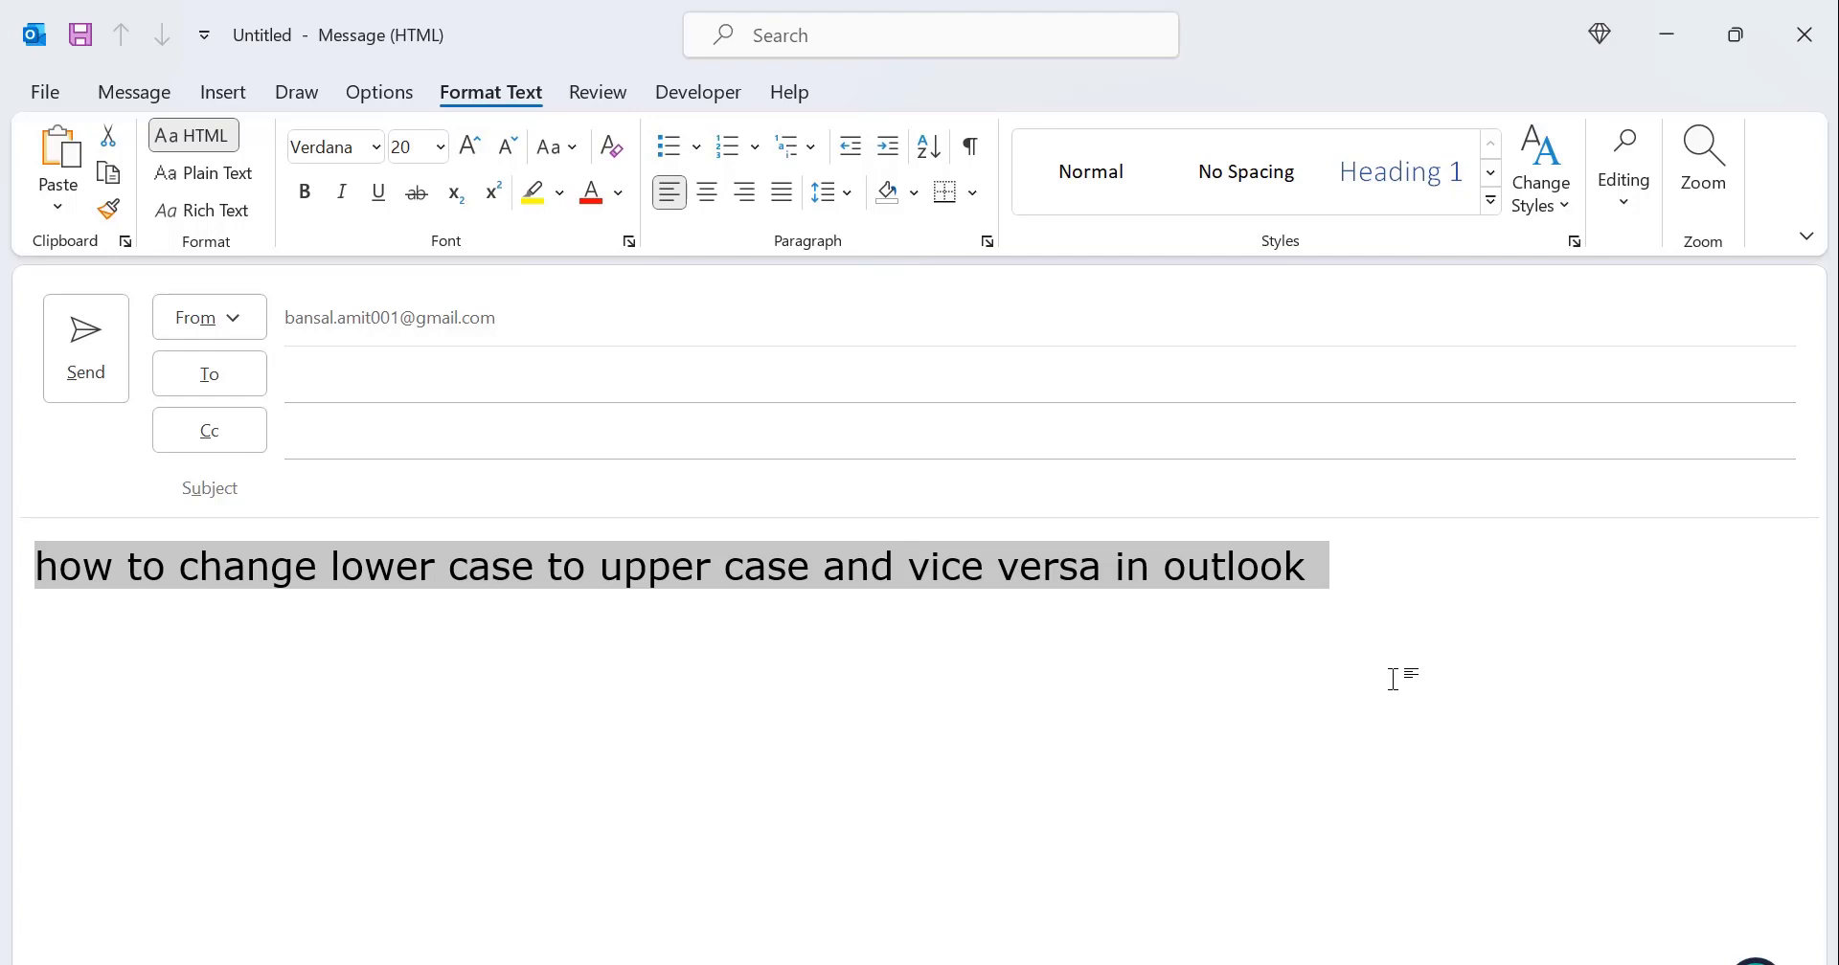
{"action": "key", "text": "shift+F3"}
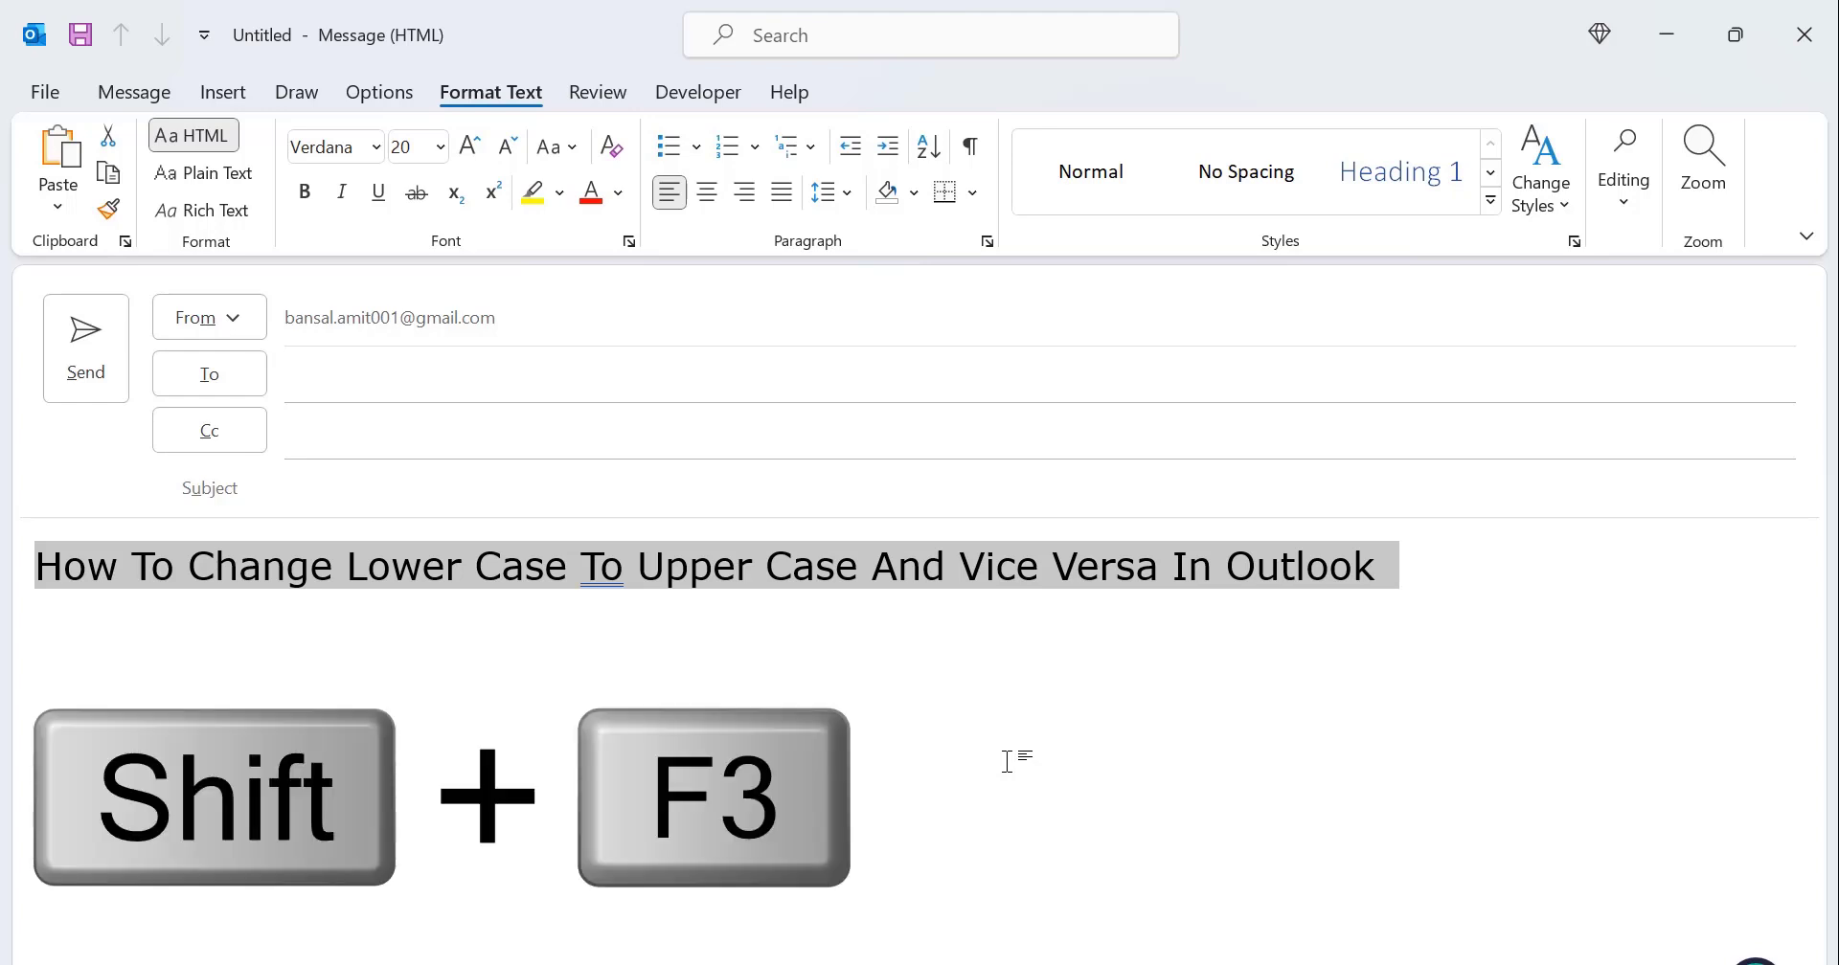
{"action": "key", "text": "shift+F3"}
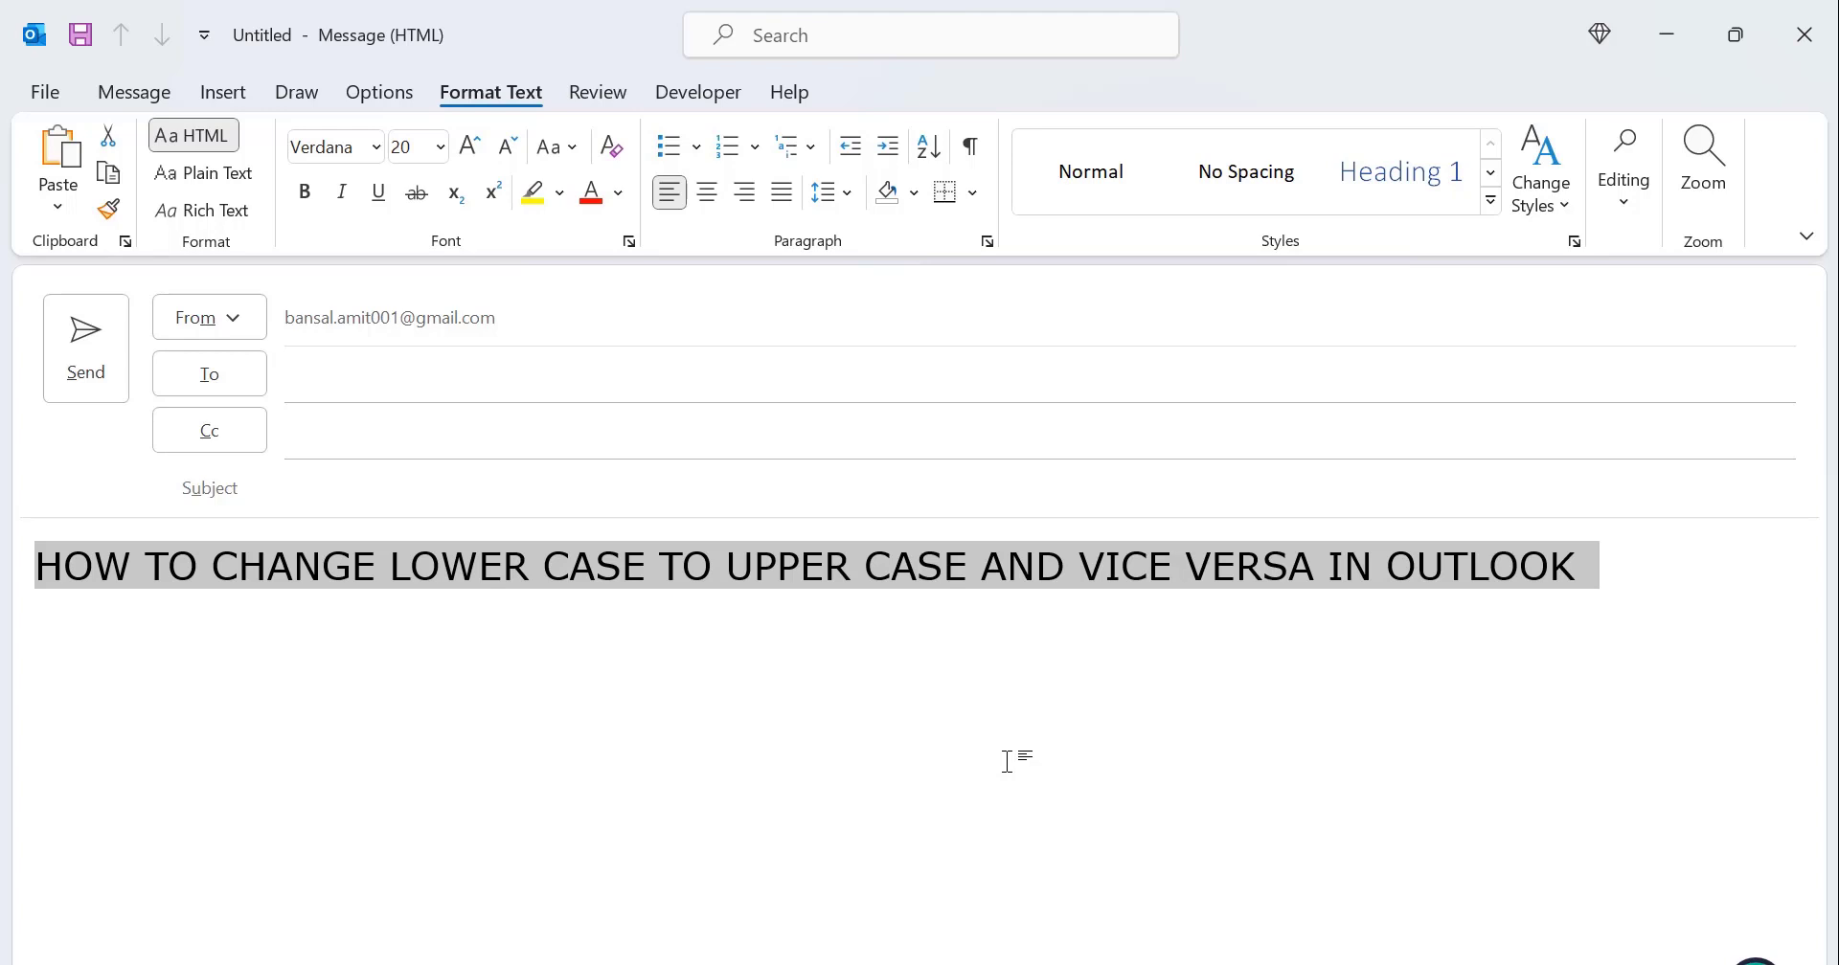
{"action": "key", "text": "shift+F3"}
{"action": "key", "text": "shift+F3"}
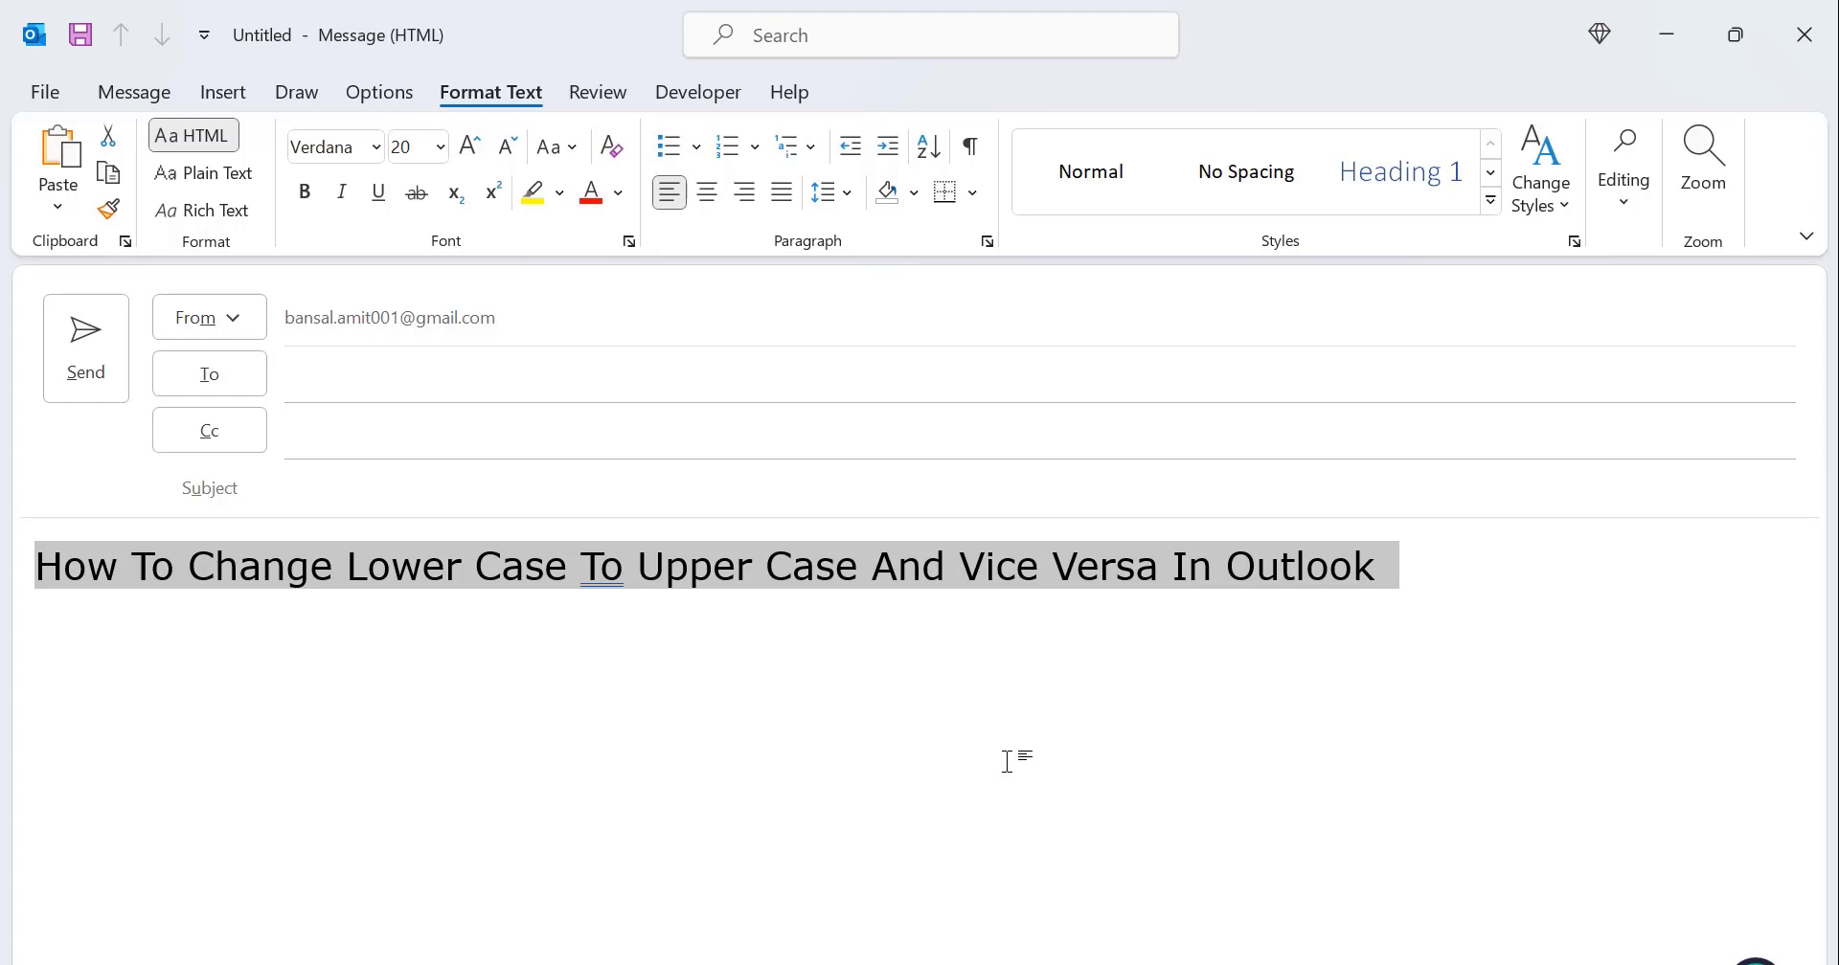
{"action": "key", "text": "shift+F3"}
{"action": "key", "text": "shift+F3"}
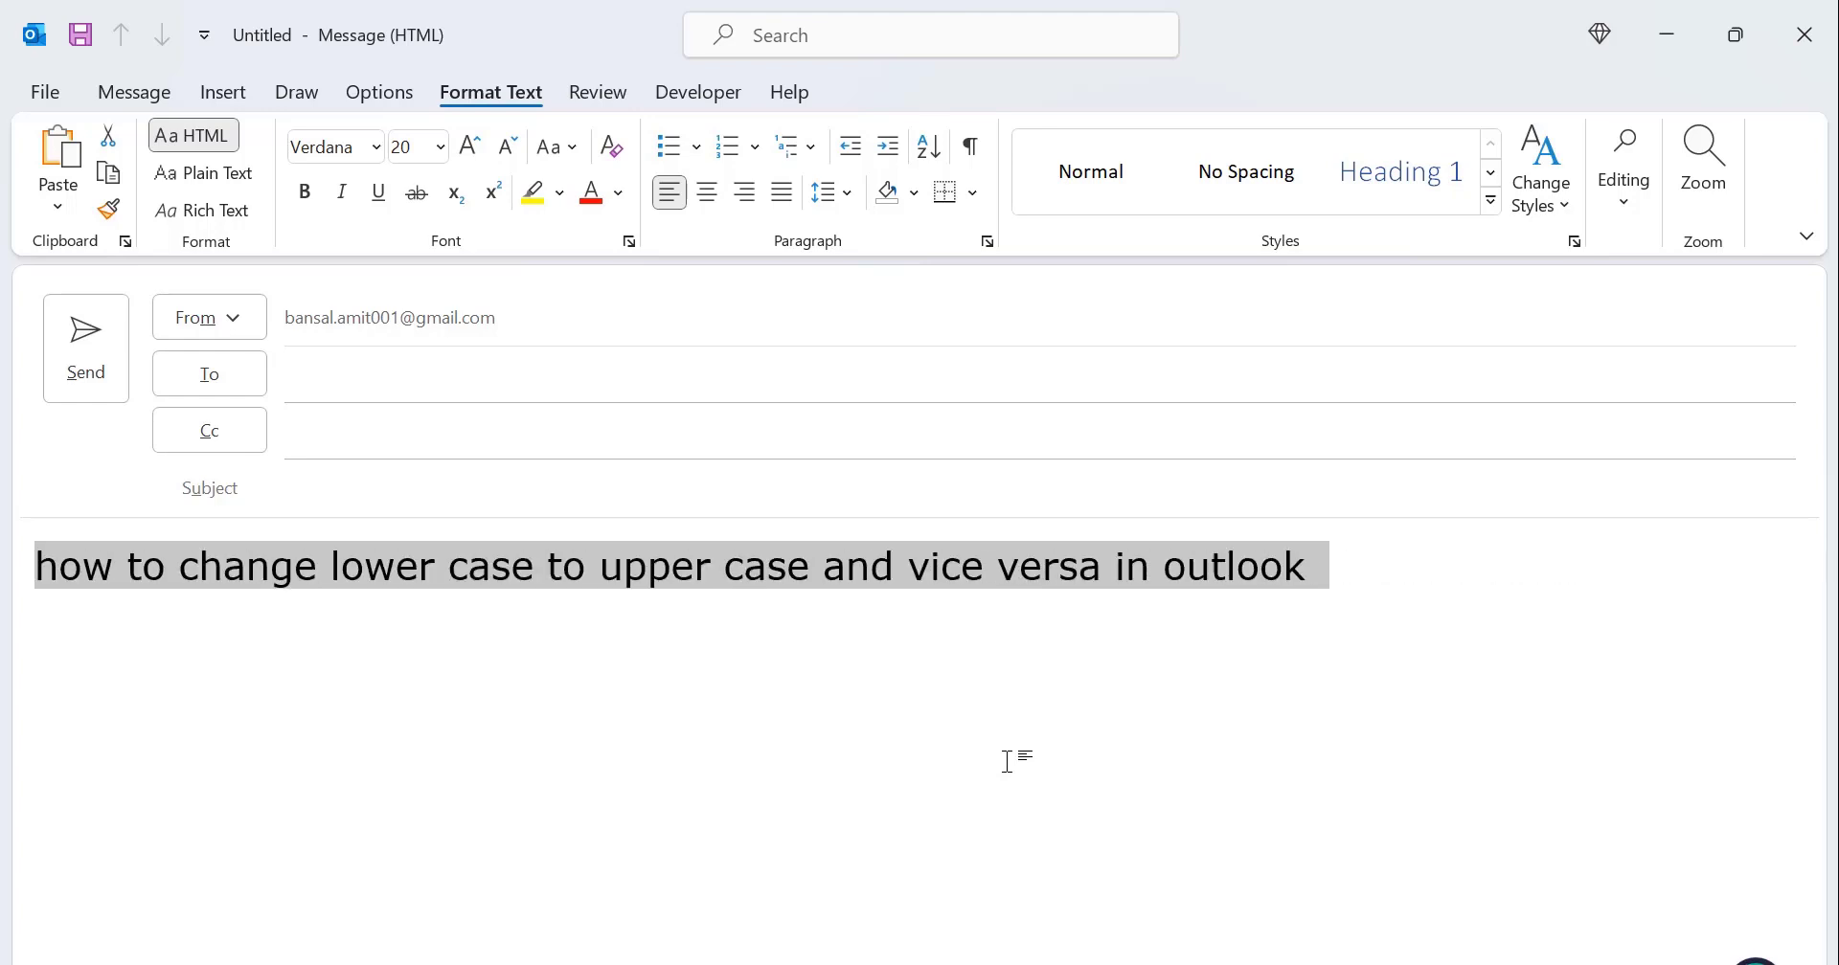
{"action": "key", "text": "alt"}
{"action": "left_click", "coordinate": [1597, 60]}
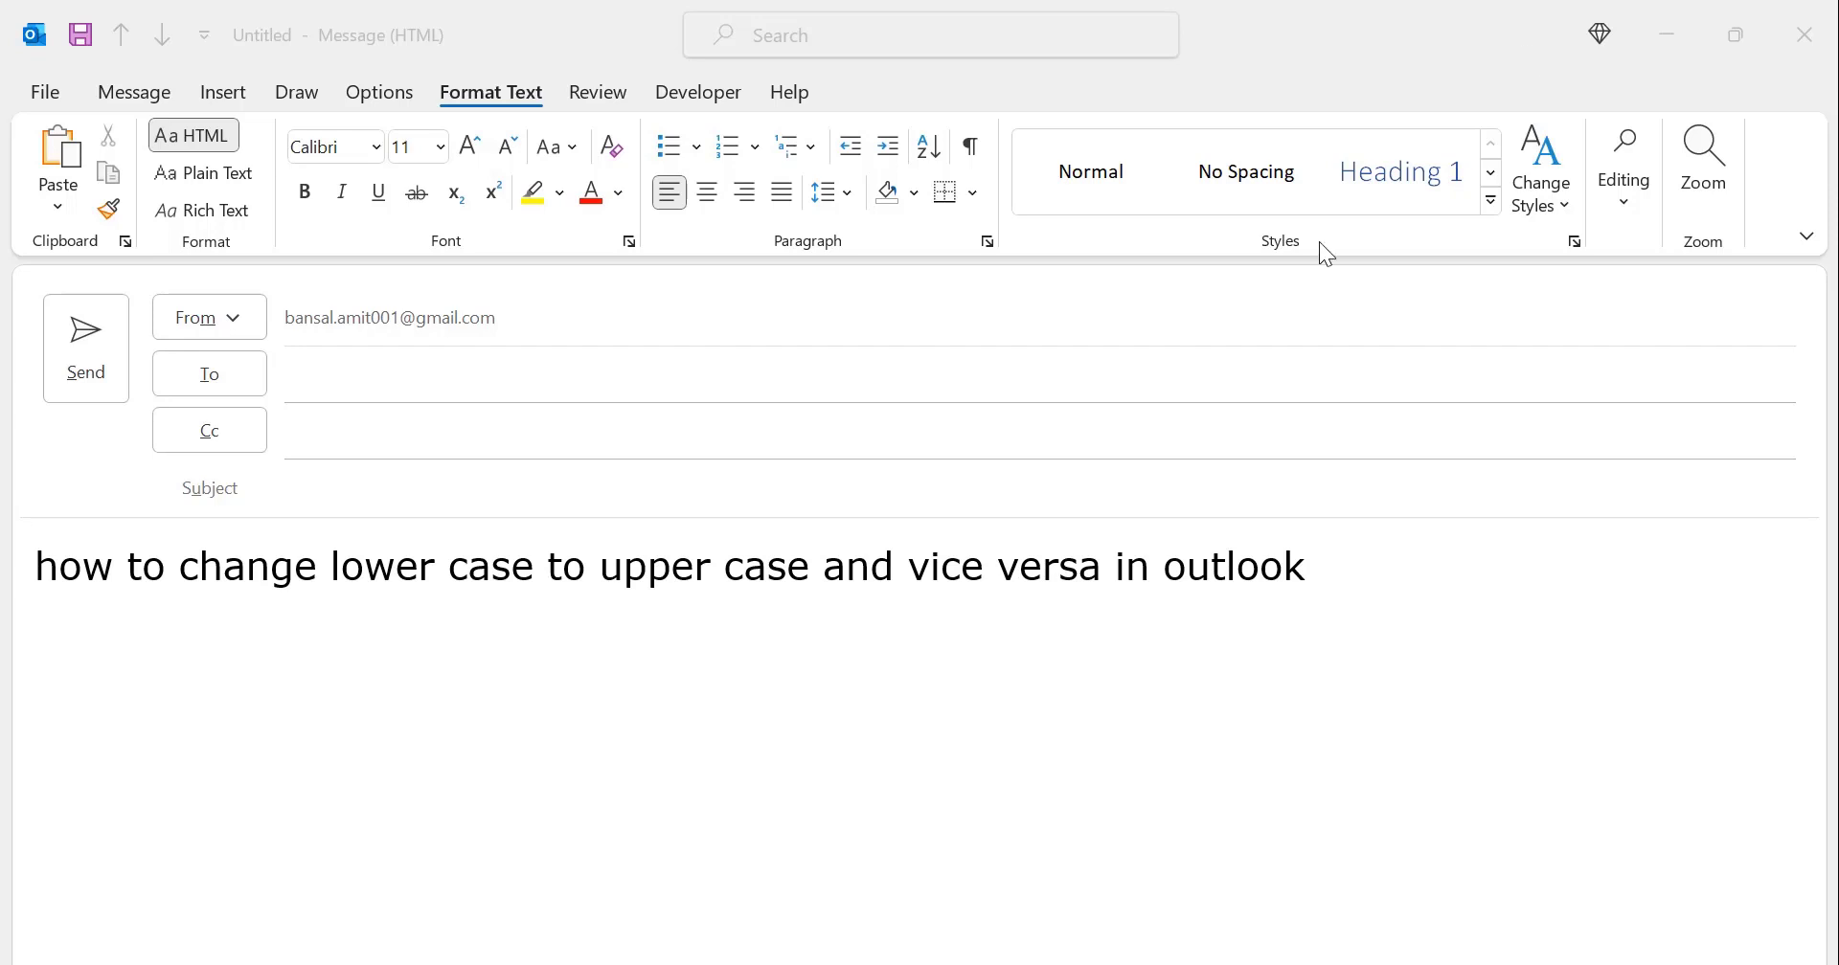
Step: Select the whole message body, apply the UPPERCASE option of Change Case, and clear the selection
{"action": "left_click", "coordinate": [1054, 711]}
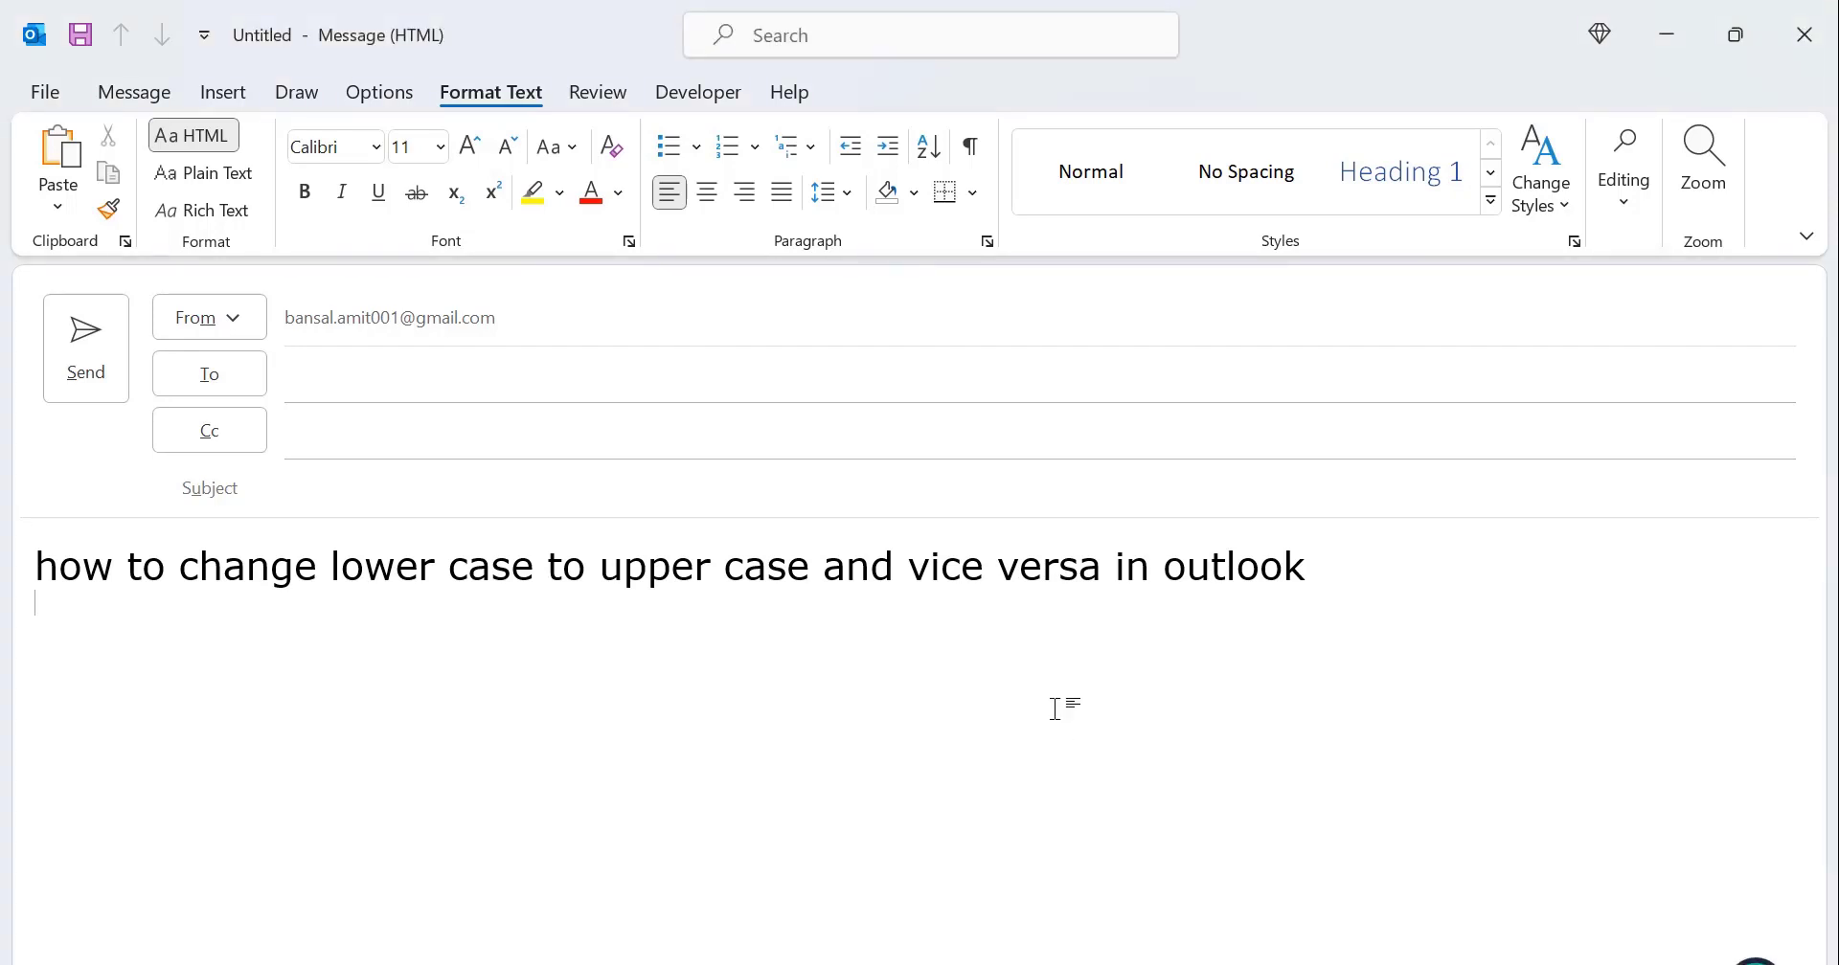
{"action": "key", "text": "ctrl+a"}
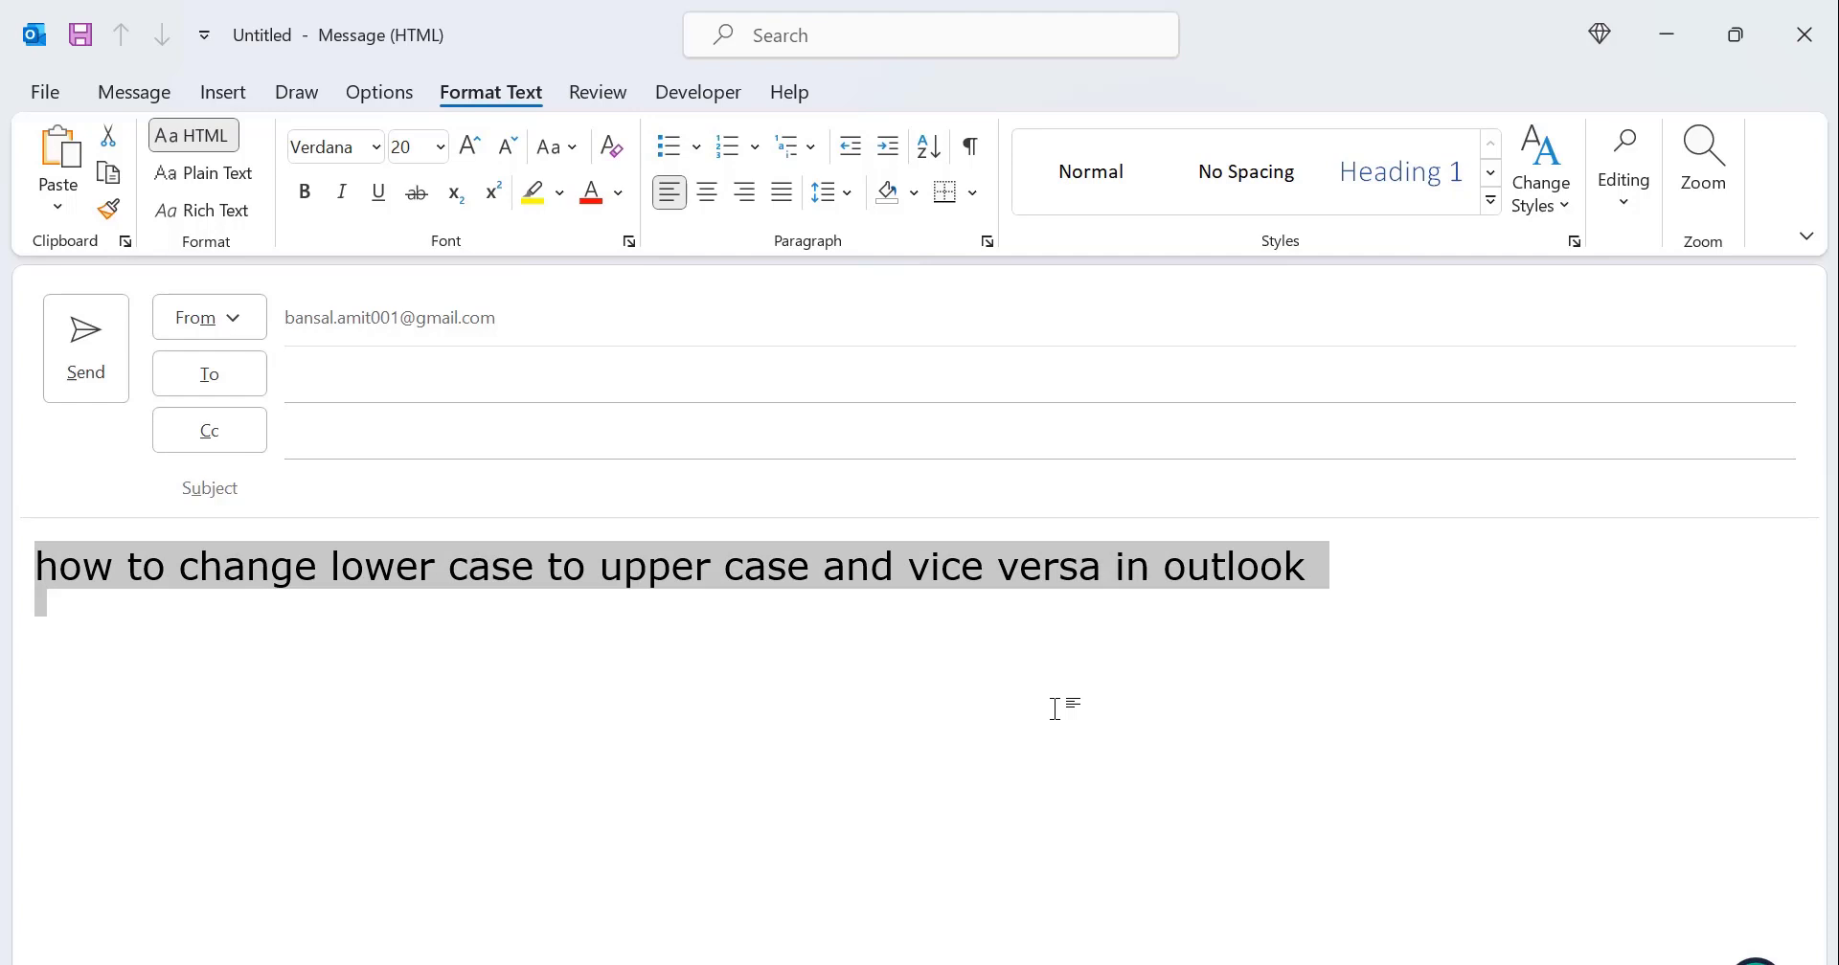
{"action": "key", "text": "alt"}
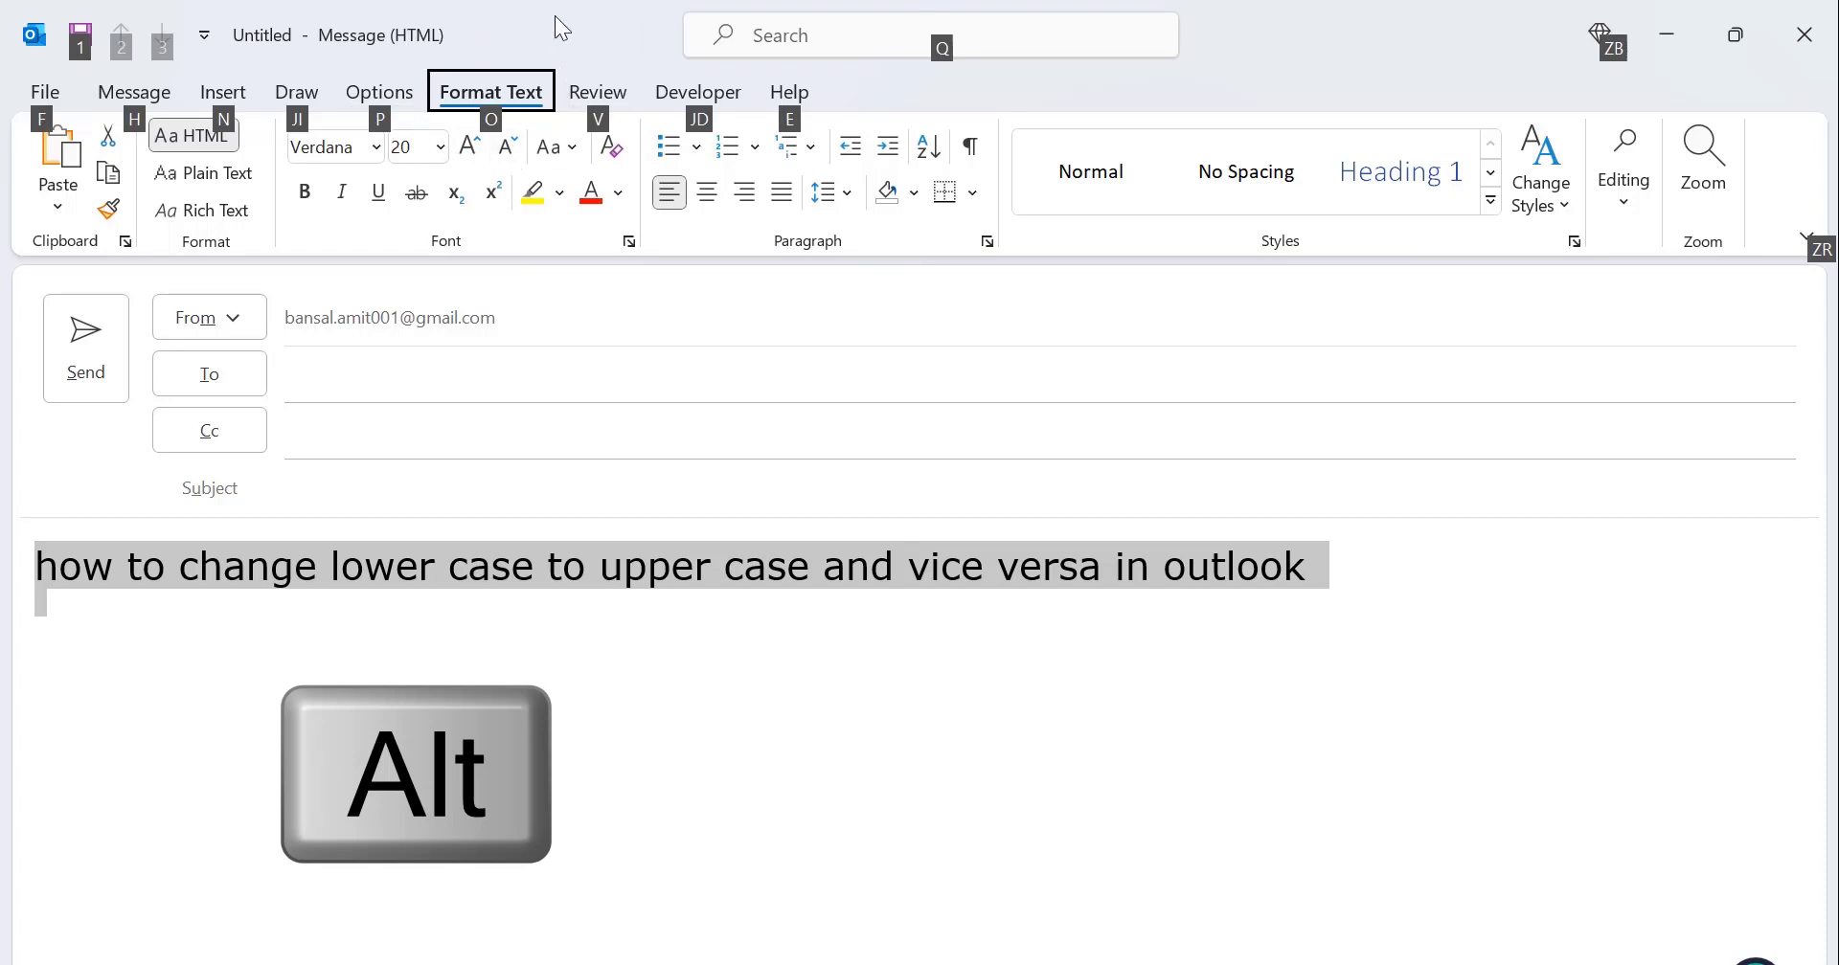
{"action": "key", "text": "o"}
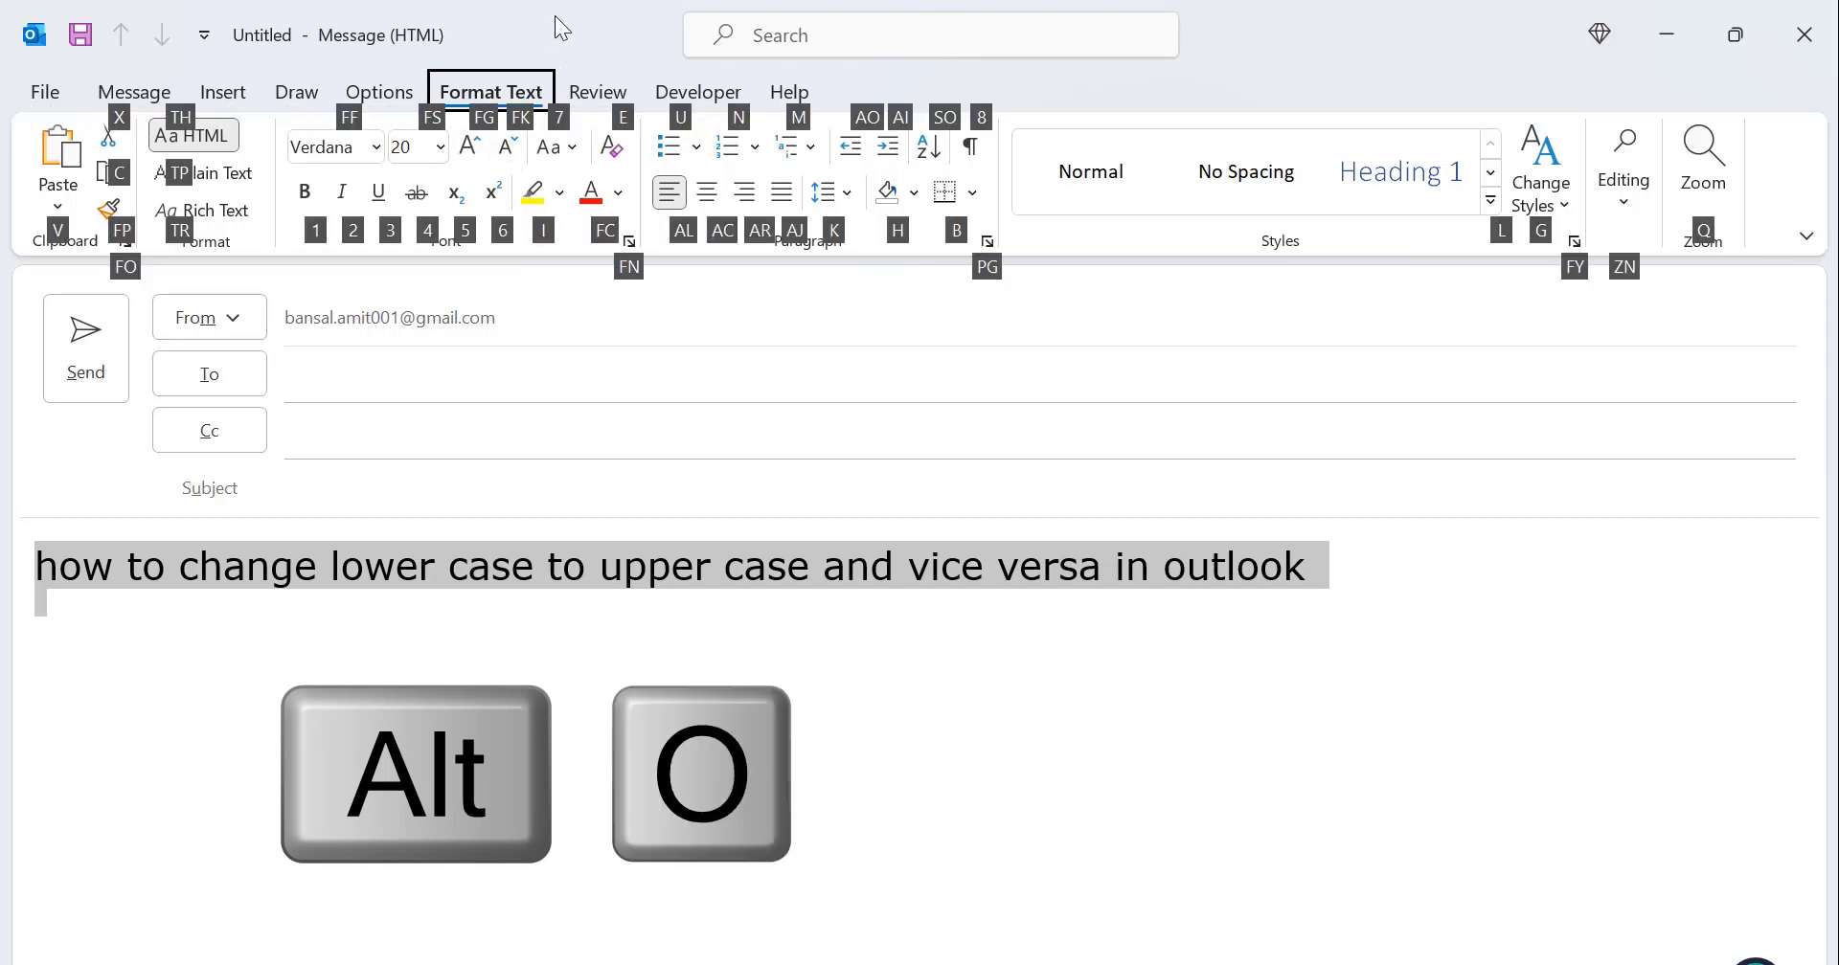
{"action": "key", "text": "7"}
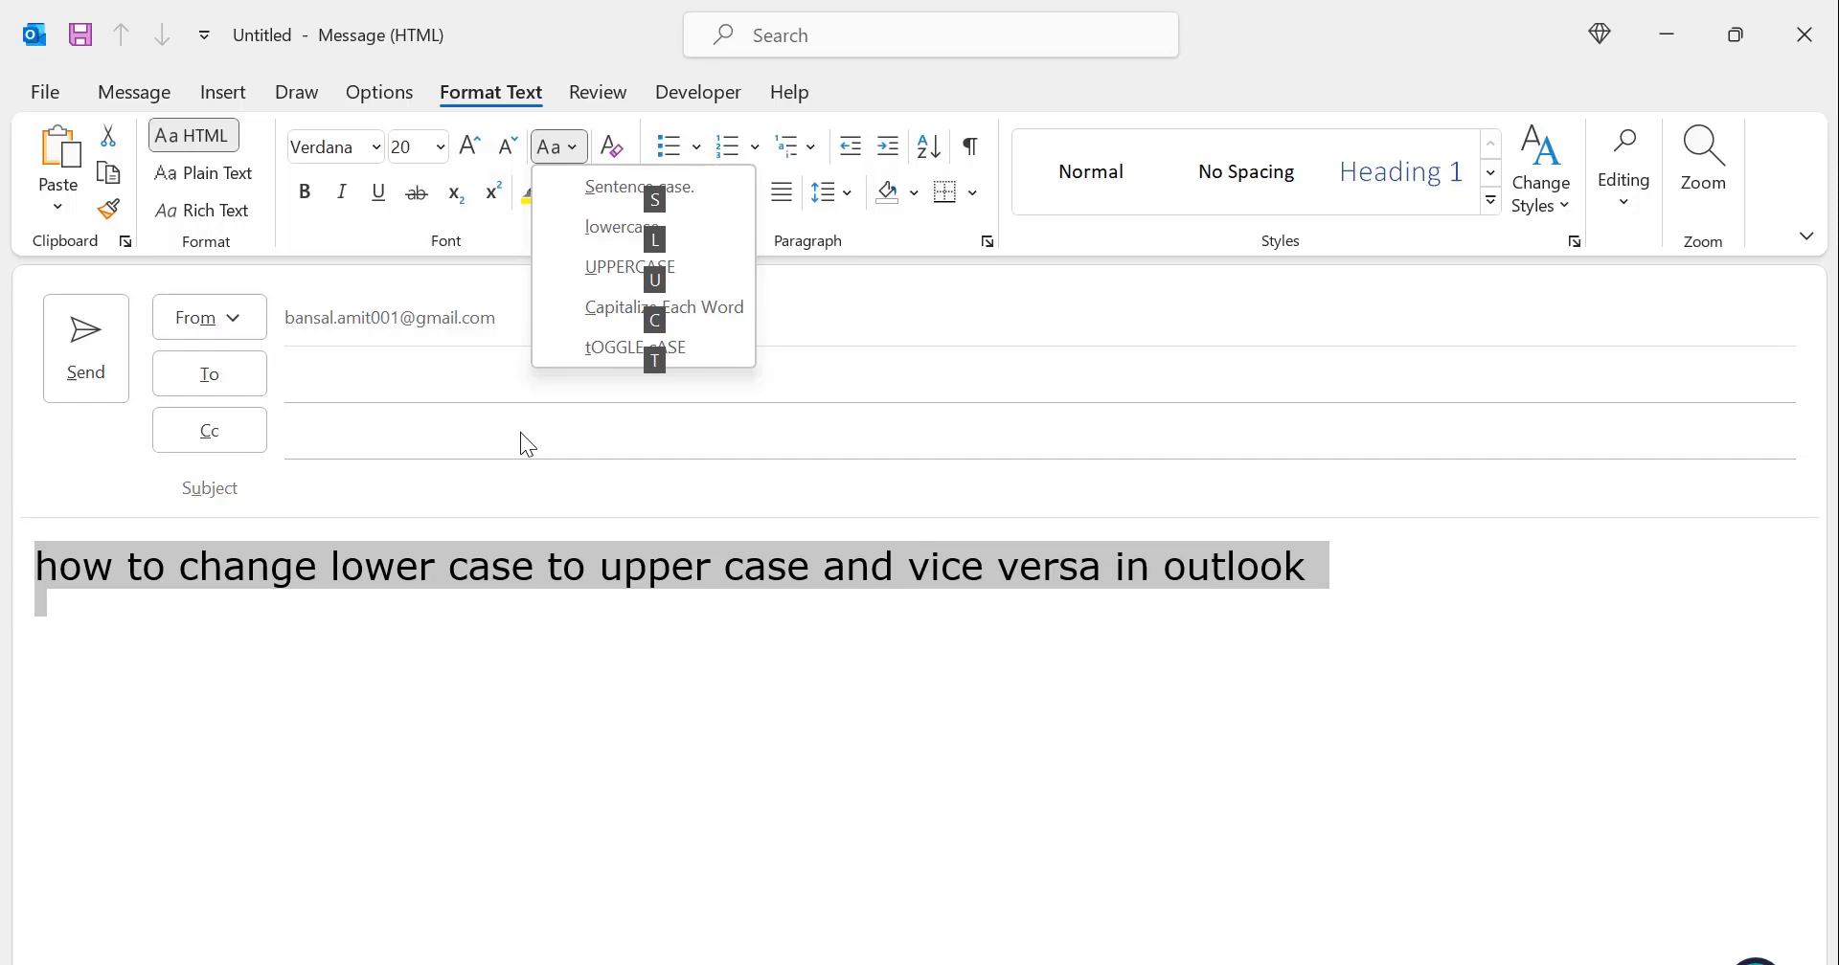
{"action": "key", "text": "u"}
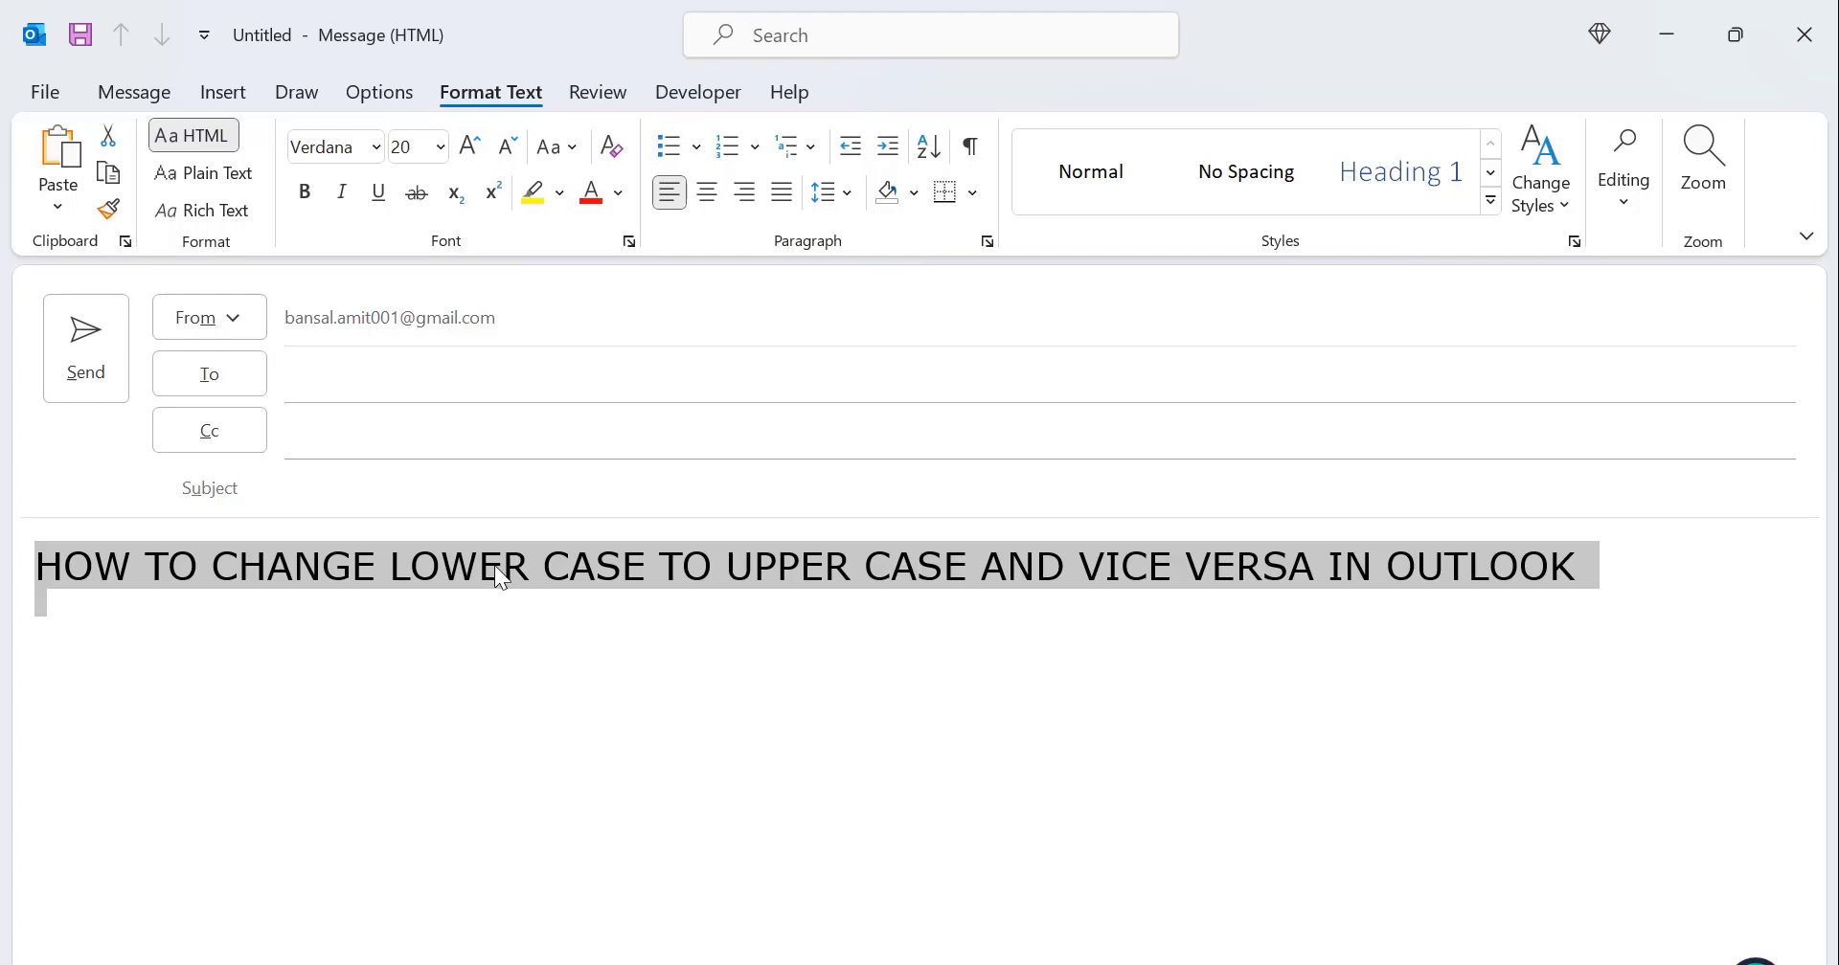
{"action": "left_click", "coordinate": [1600, 603]}
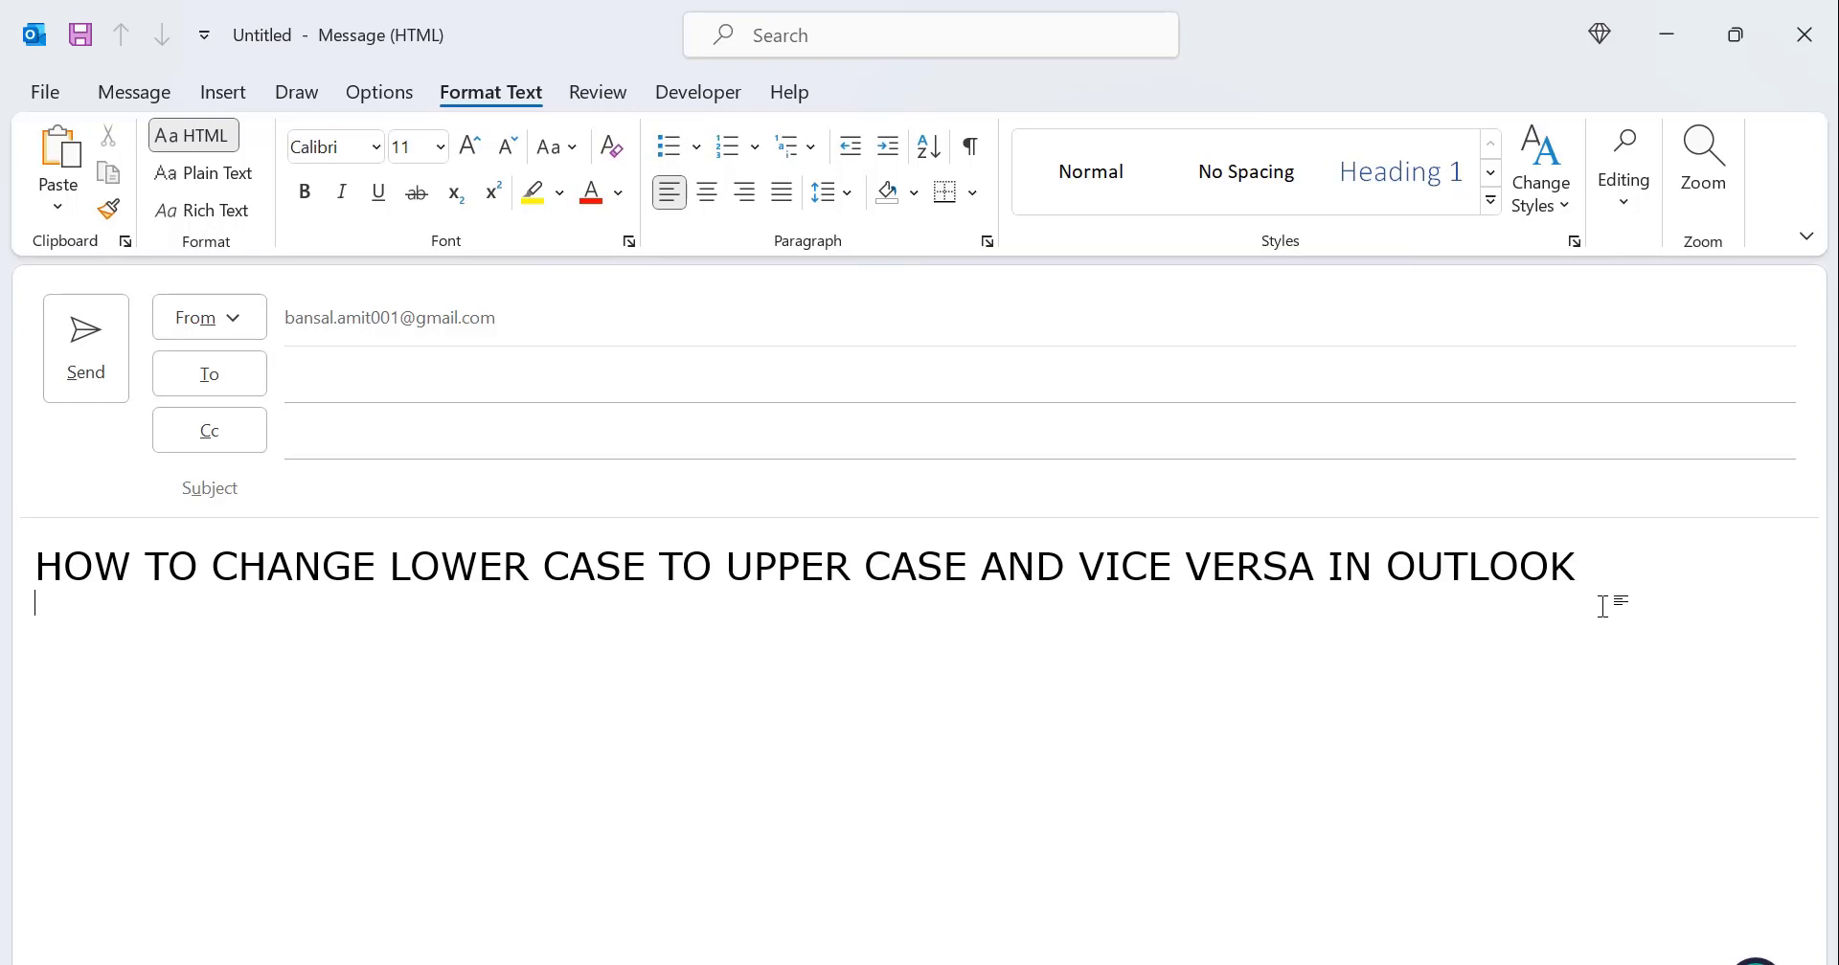
Step: Select the heading line in the message body and change it to Sentence case
{"action": "left_click_drag", "start_coordinate": [1638, 574], "coordinate": [37, 565]}
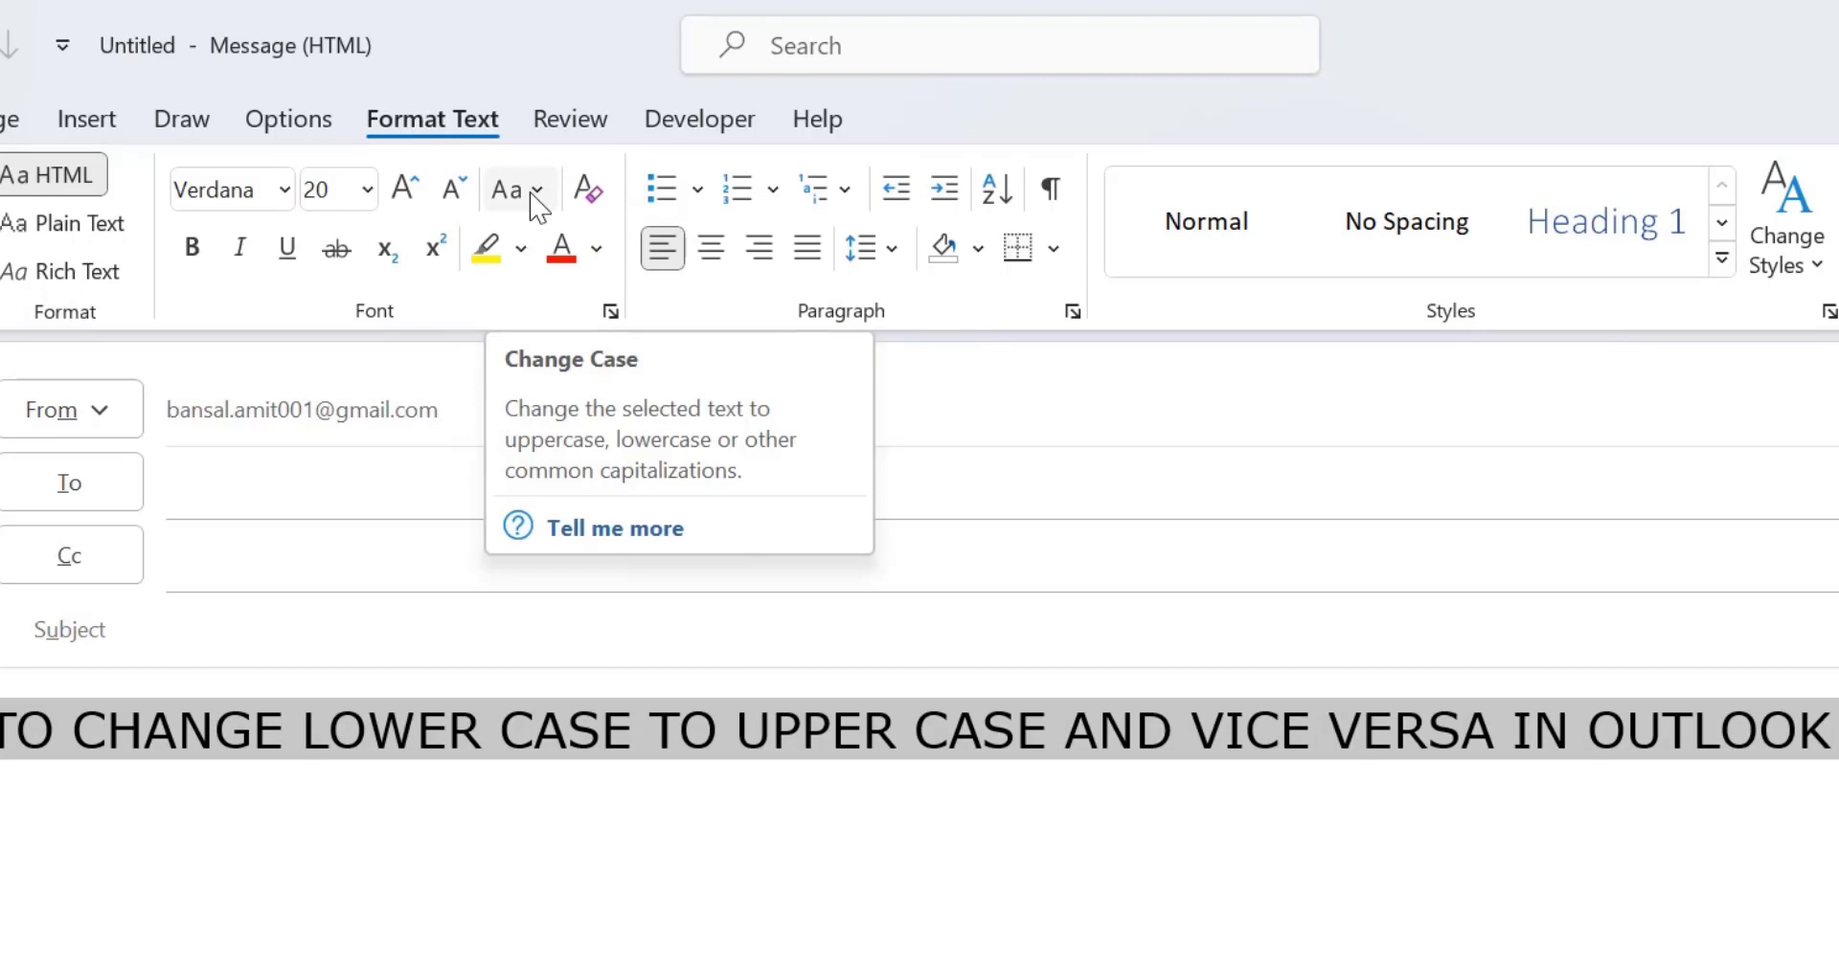
{"action": "left_click", "coordinate": [539, 190]}
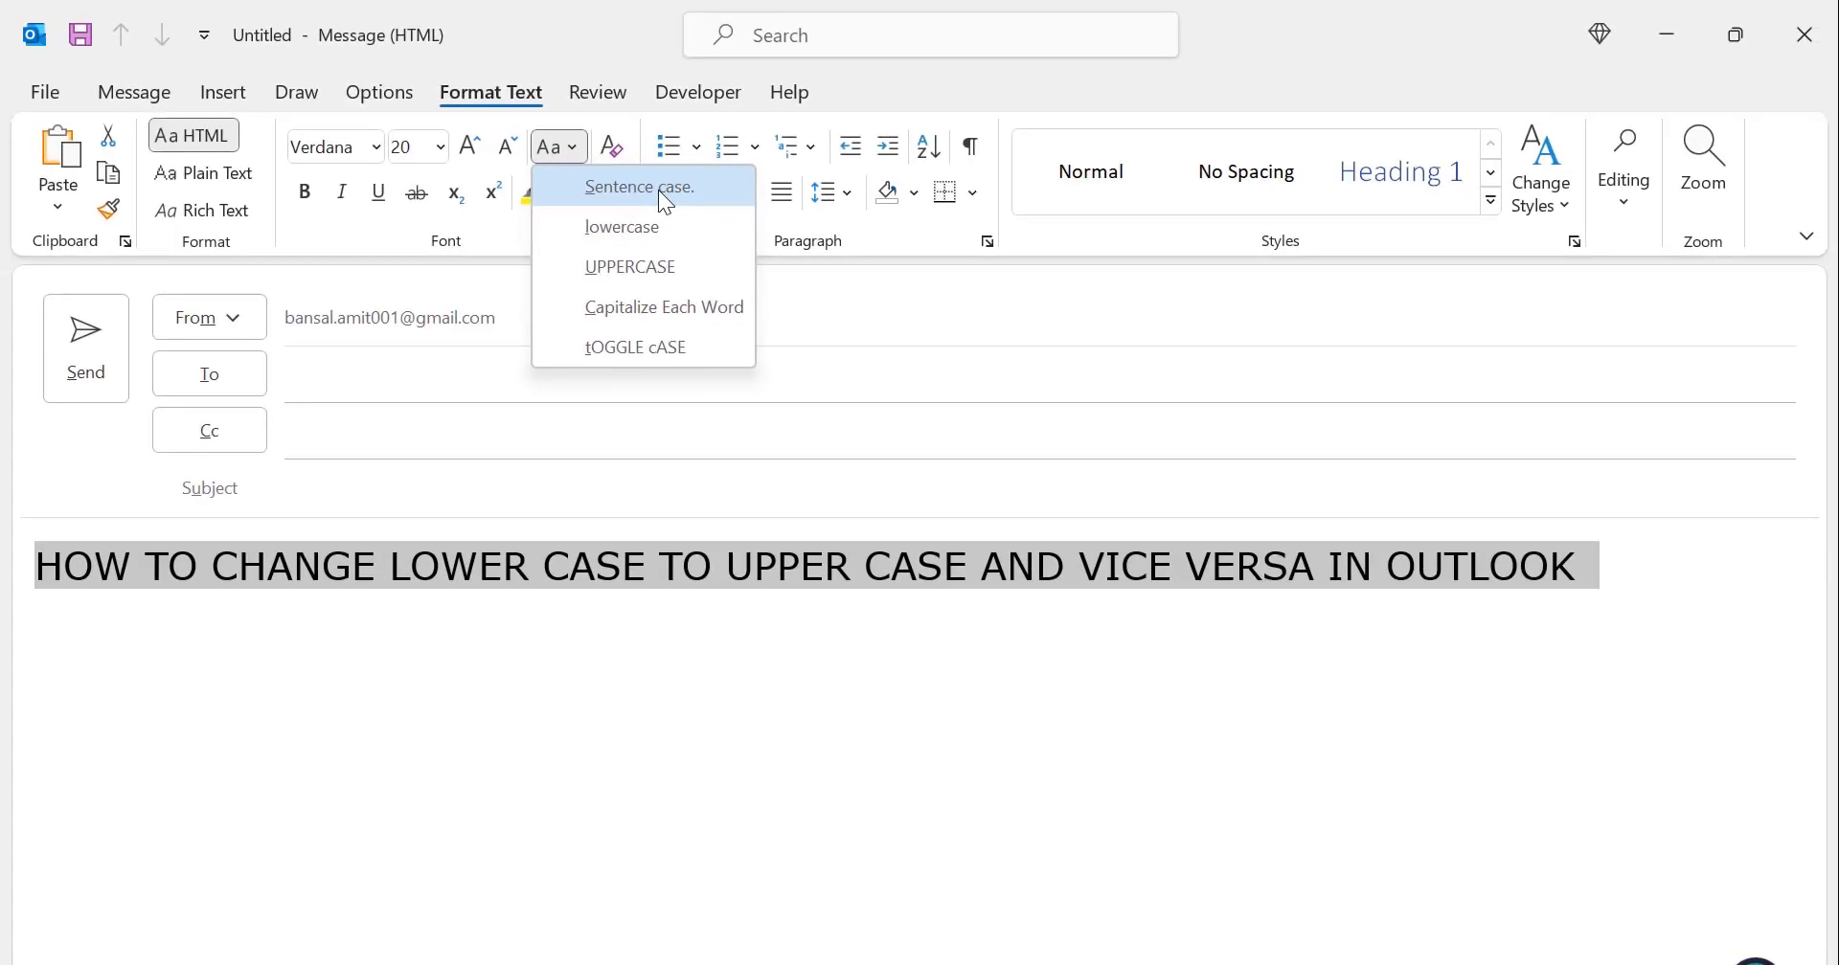
{"action": "left_click", "coordinate": [666, 191]}
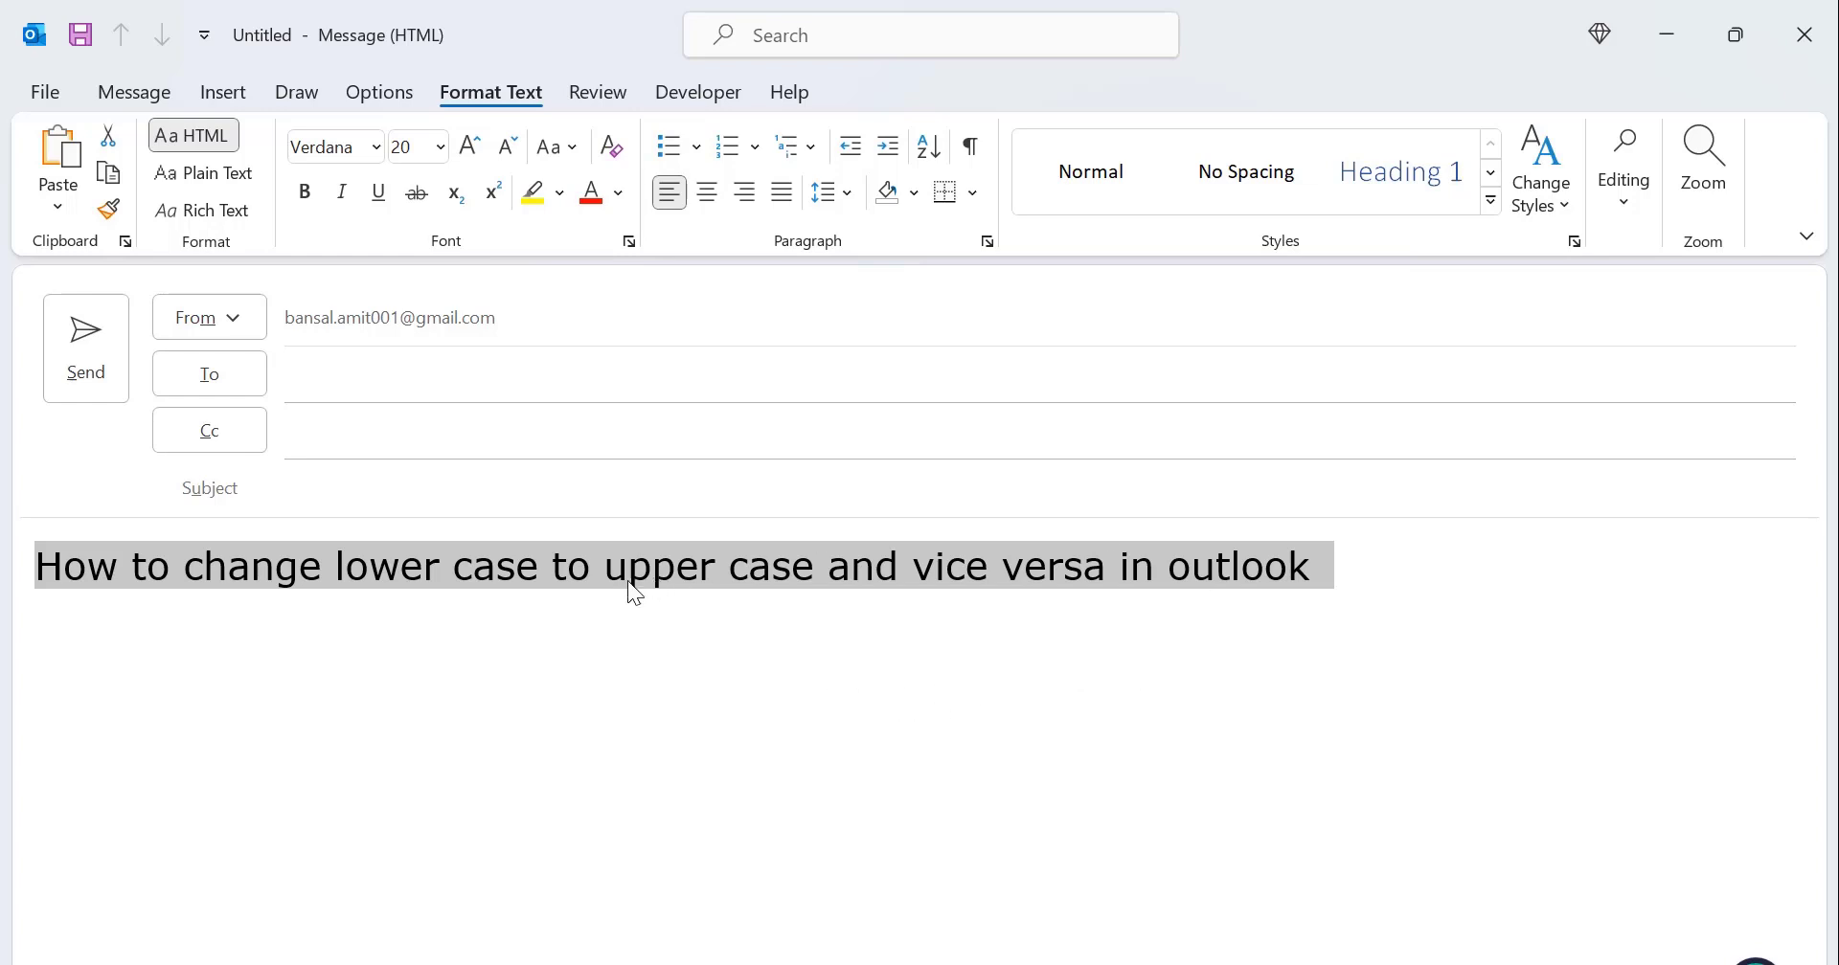
Step: Change the case of the selected line to lowercase and from there to UPPERCASE
{"action": "left_click", "coordinate": [574, 146]}
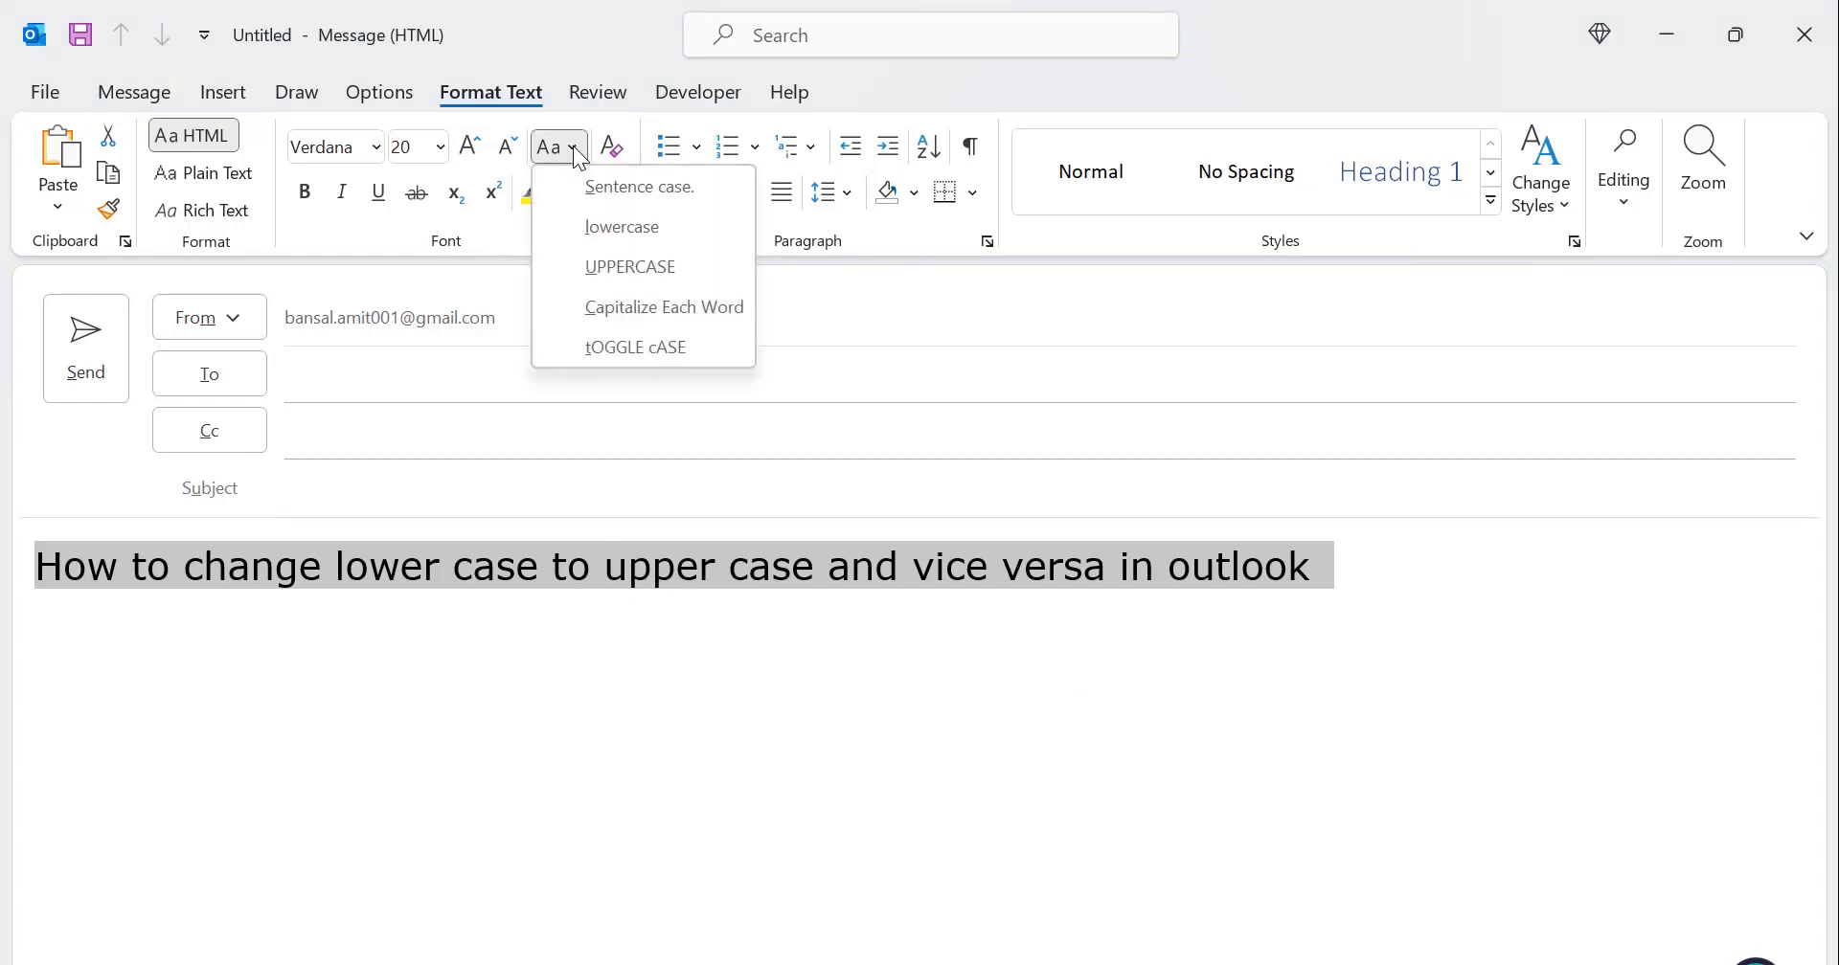
{"action": "left_click", "coordinate": [621, 229]}
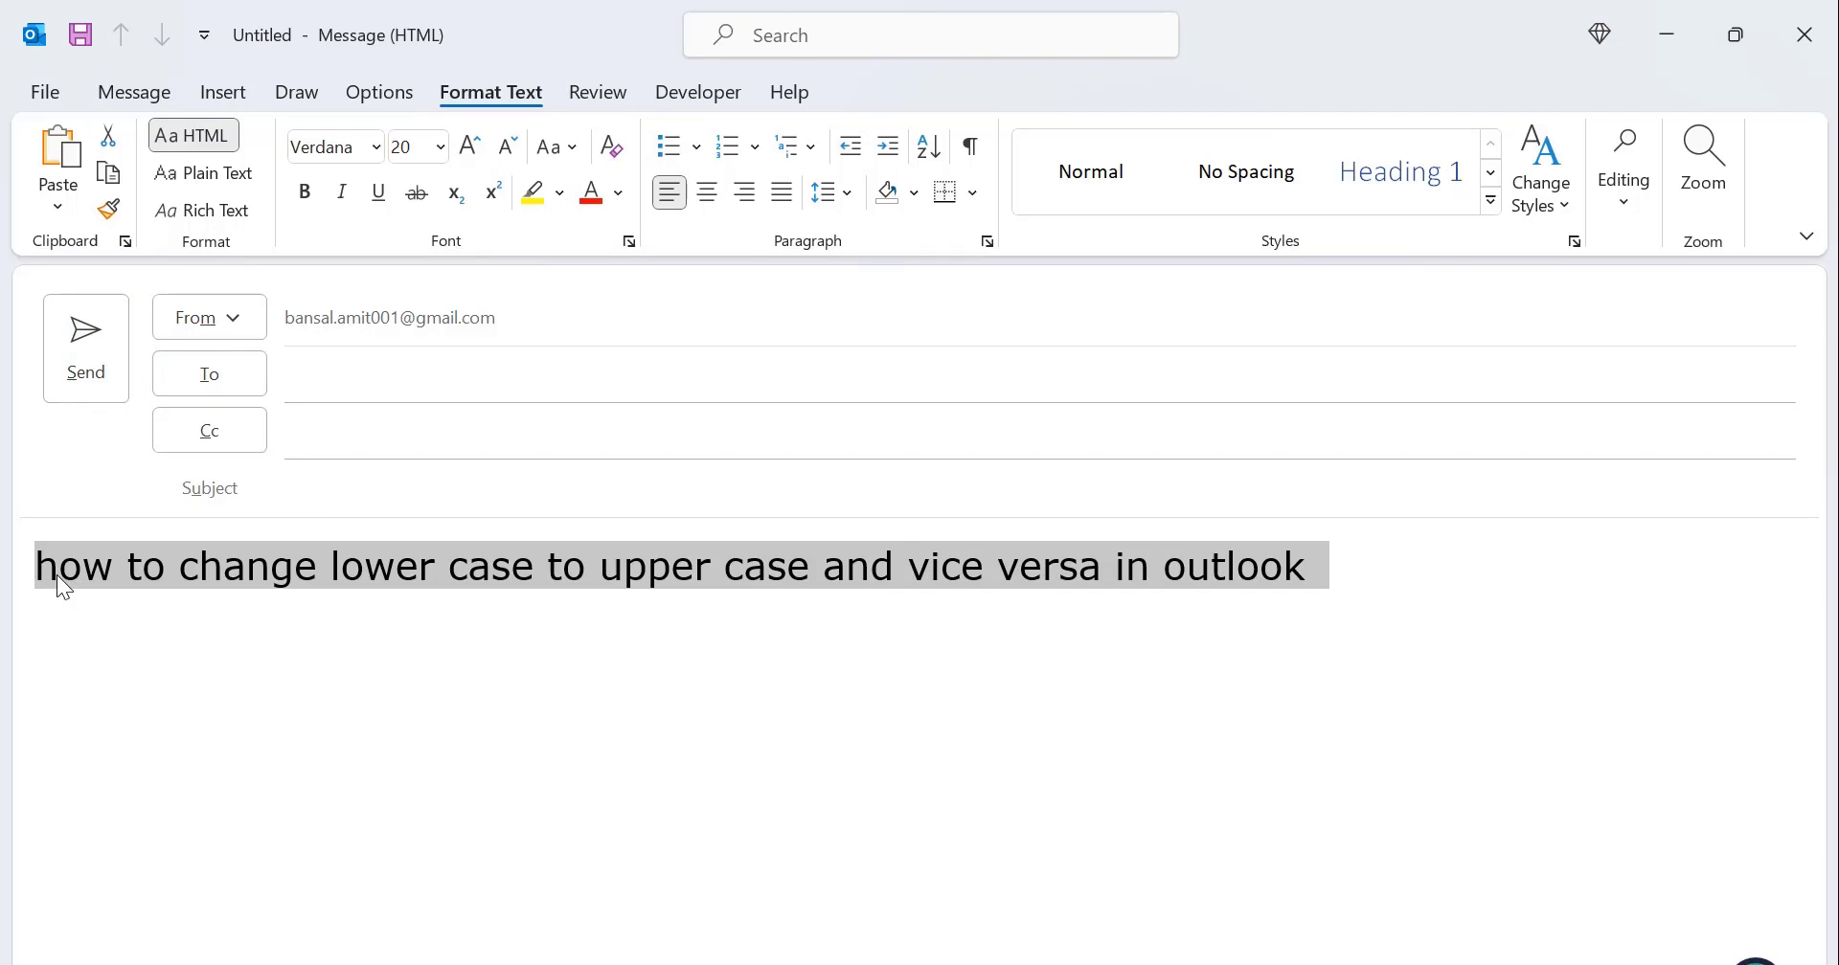
{"action": "left_click", "coordinate": [576, 147]}
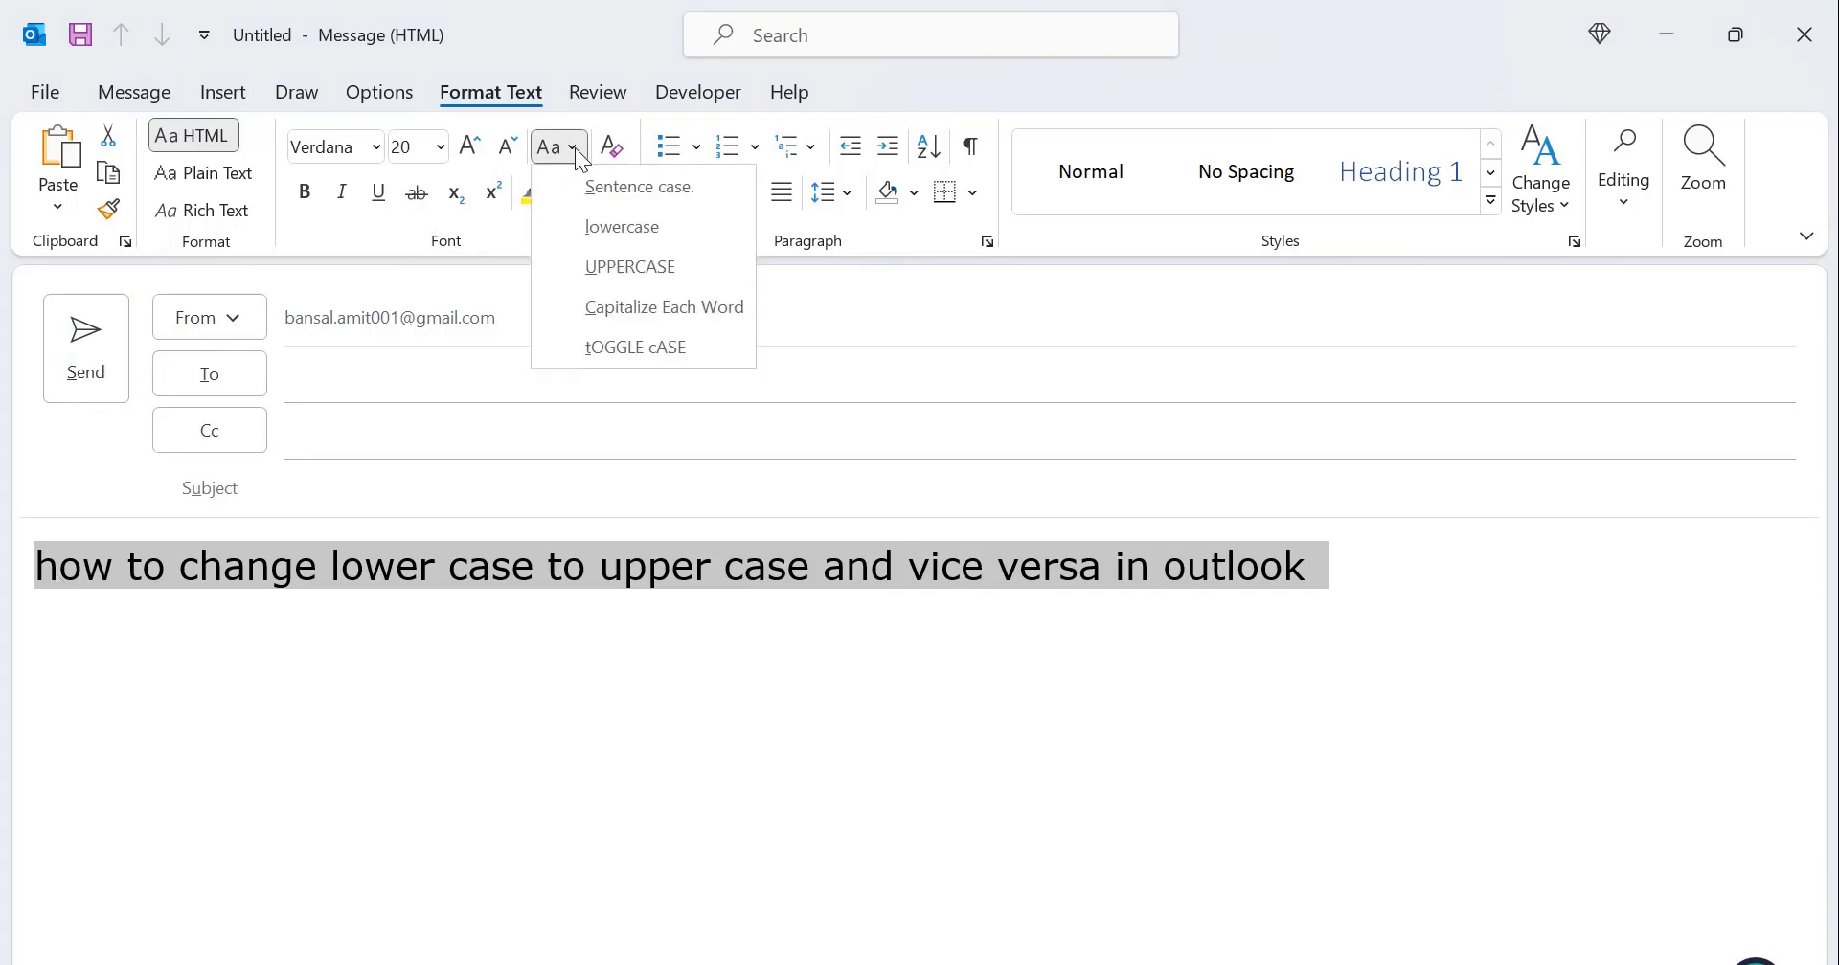
{"action": "left_click", "coordinate": [605, 277]}
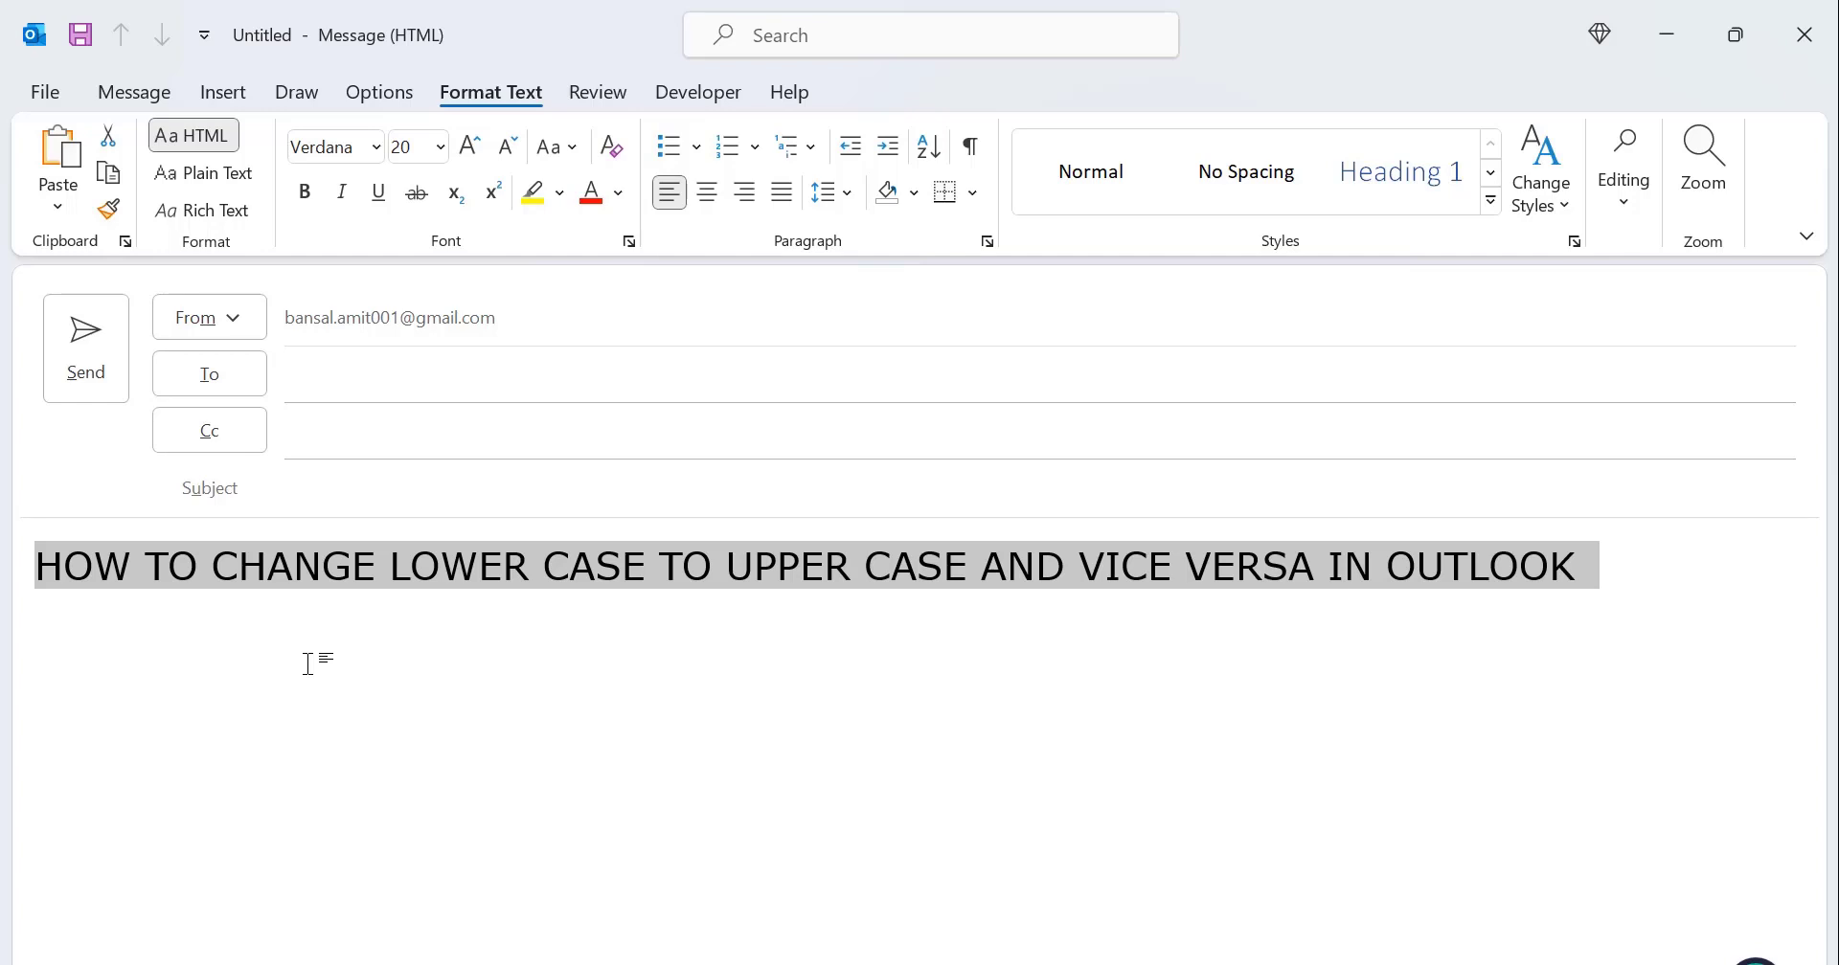
Step: Apply Capitalize Each Word to the selected line and invert its letters with tOGGLE cASE
{"action": "left_click", "coordinate": [571, 151]}
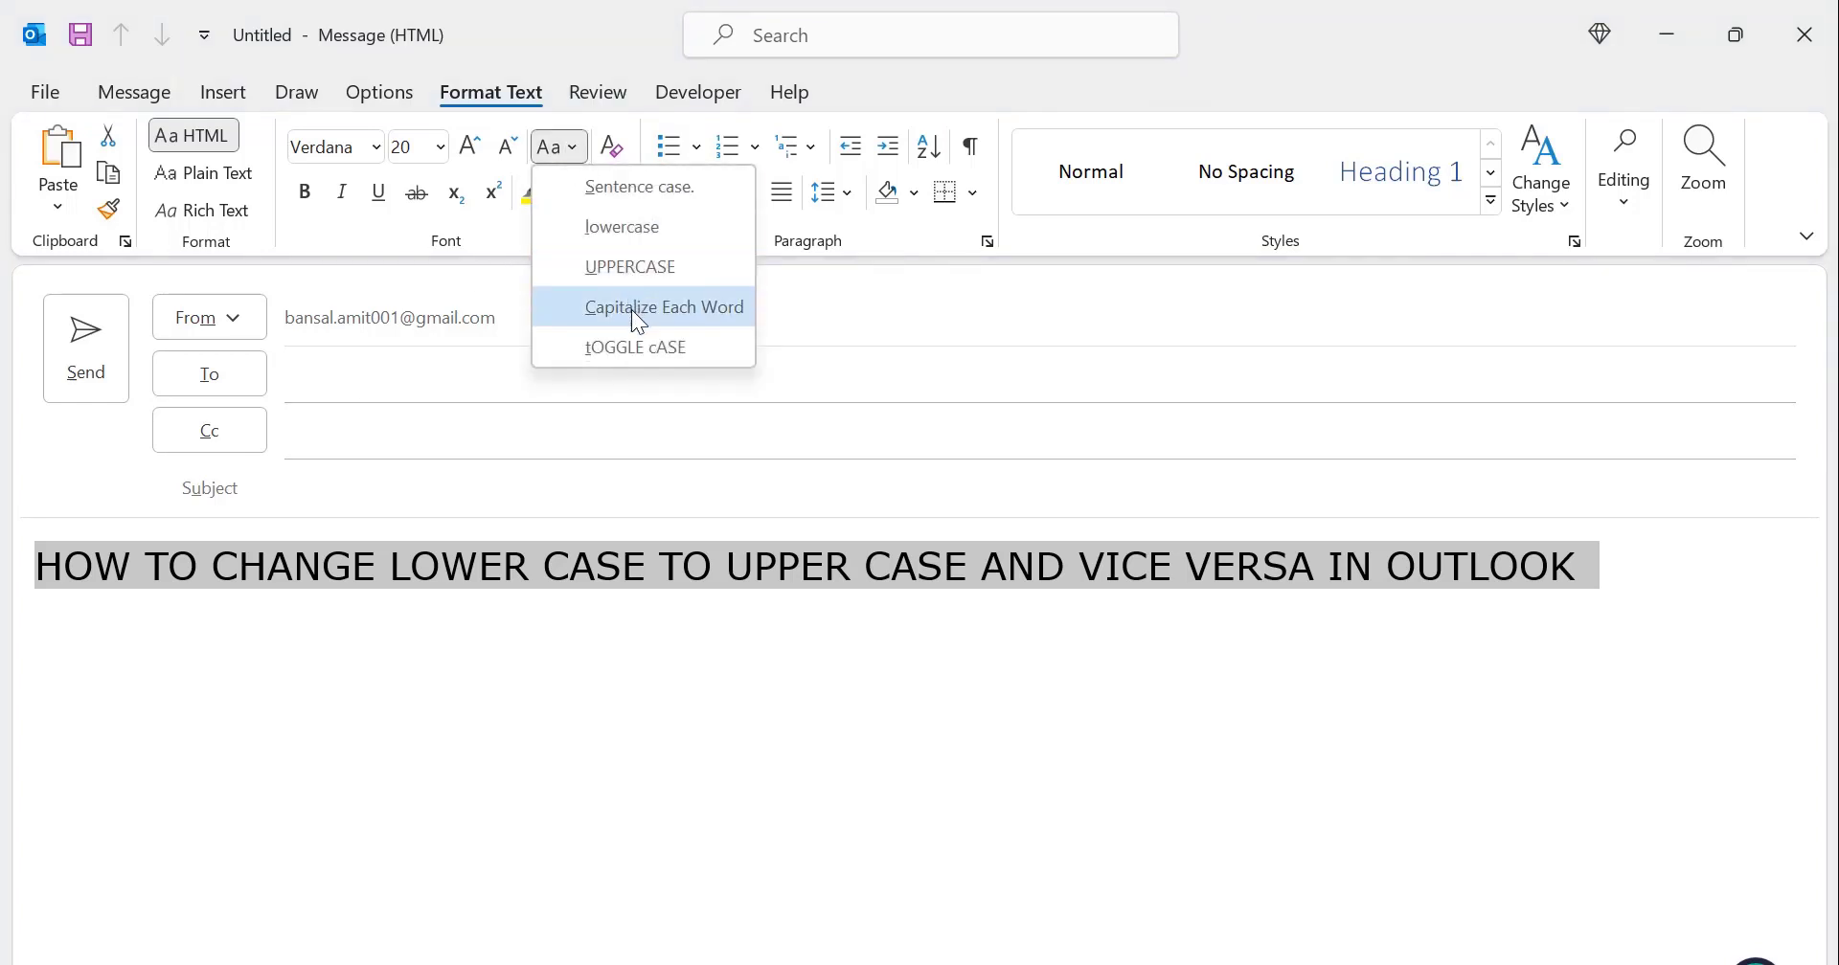
{"action": "left_click", "coordinate": [631, 309]}
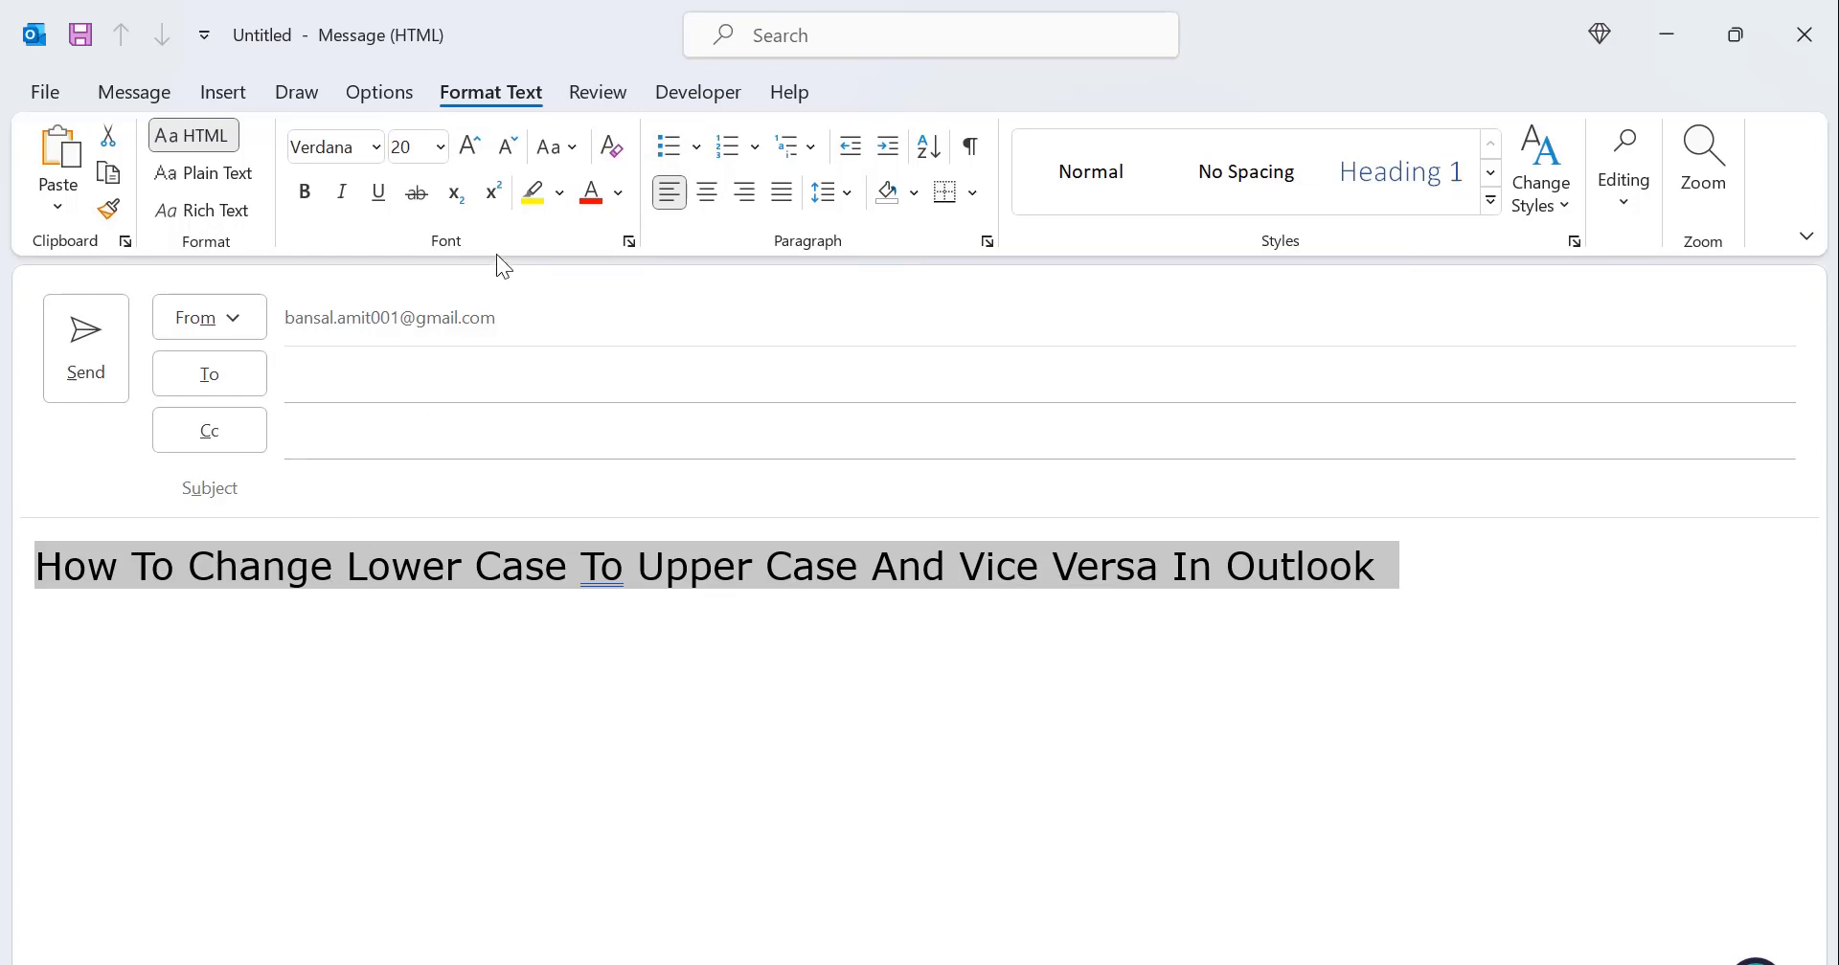
{"action": "left_click", "coordinate": [576, 144]}
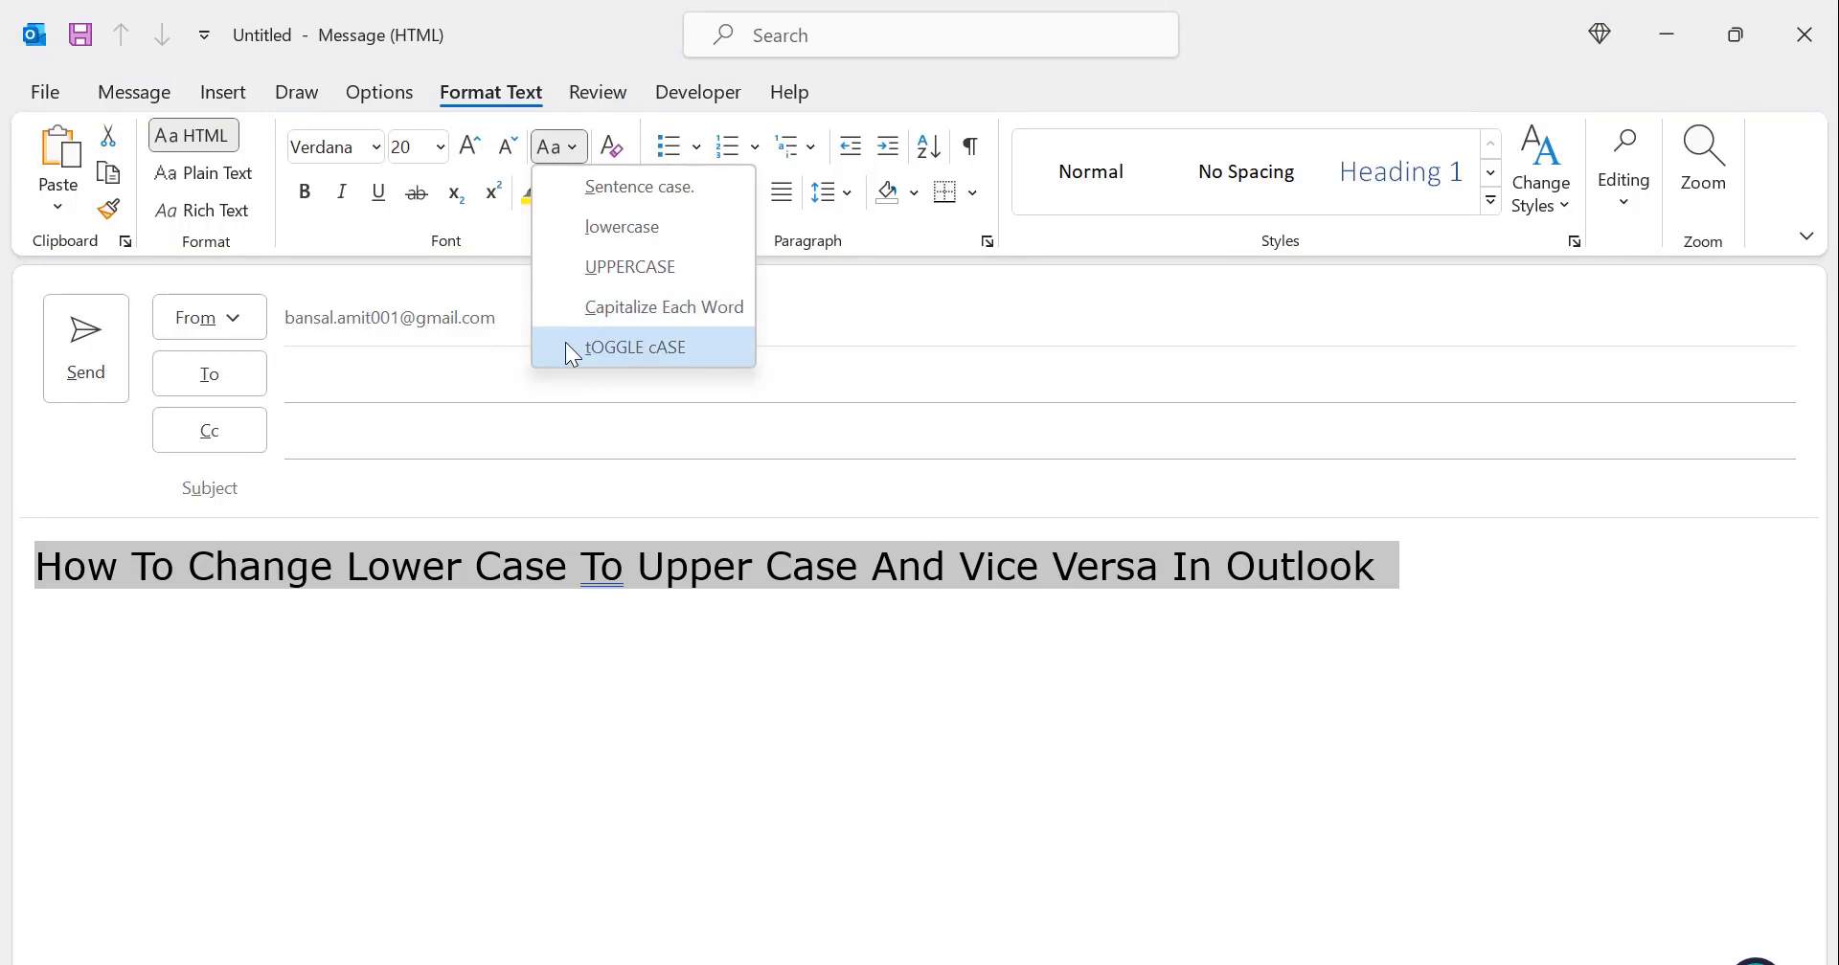
{"action": "left_click", "coordinate": [567, 347]}
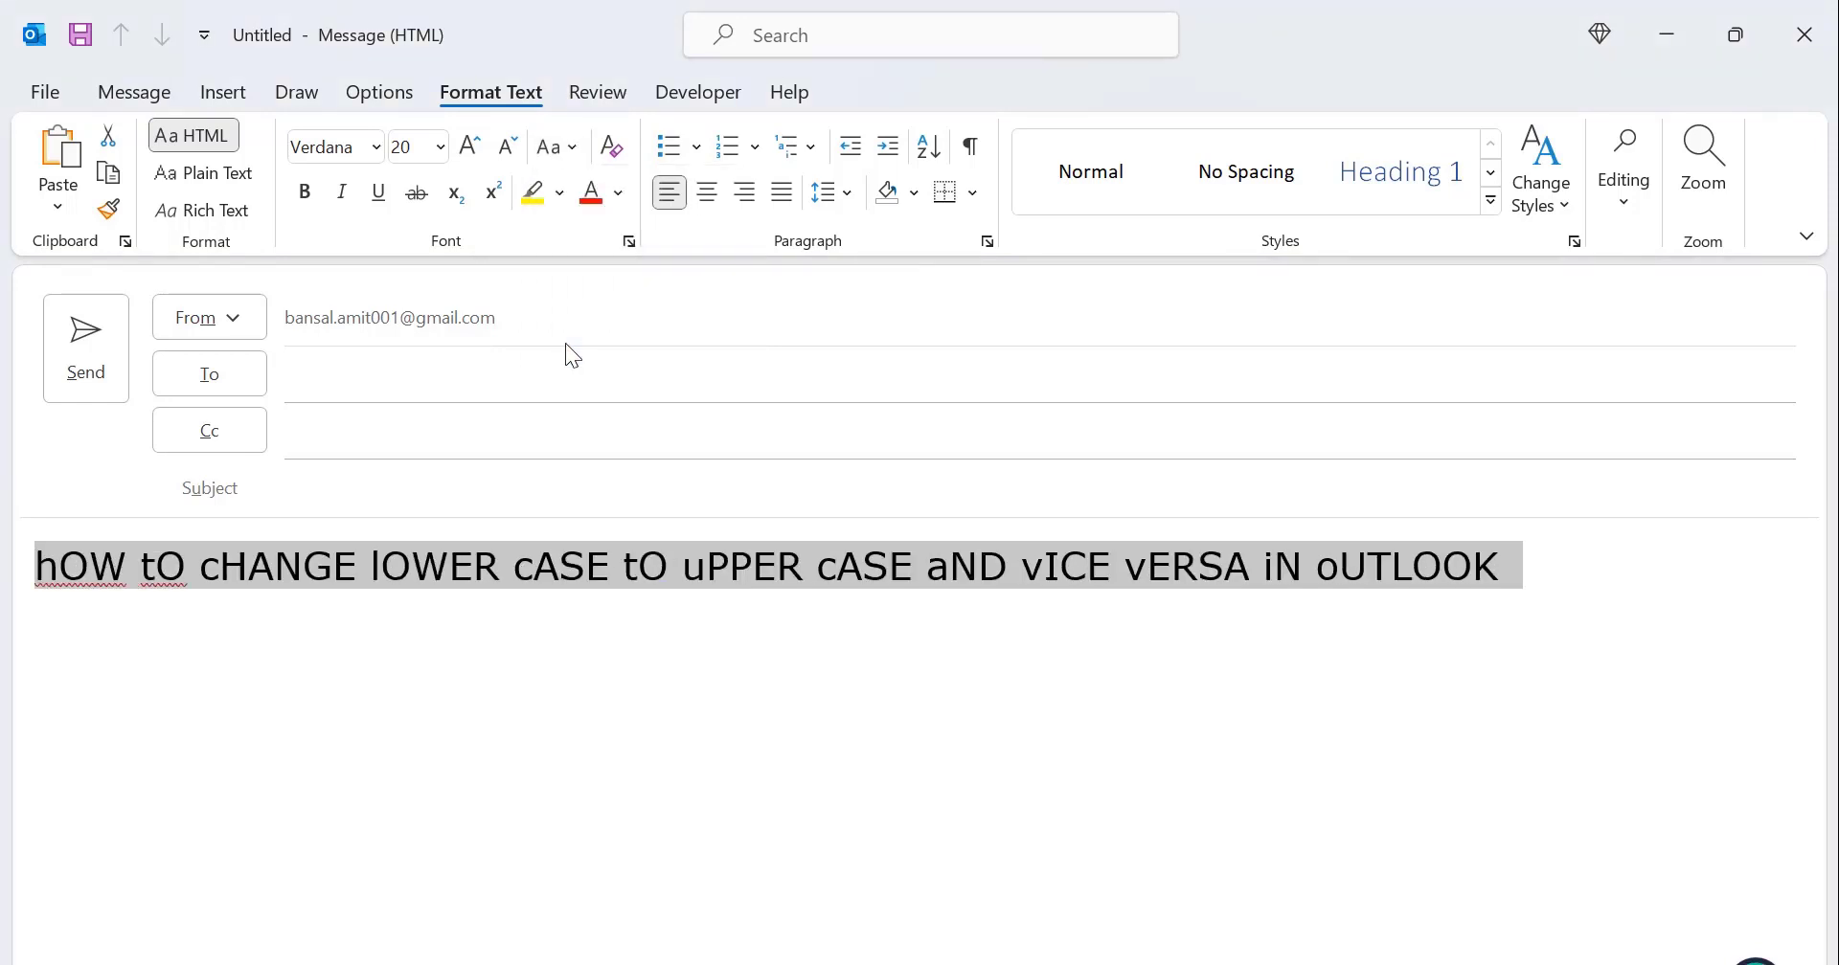